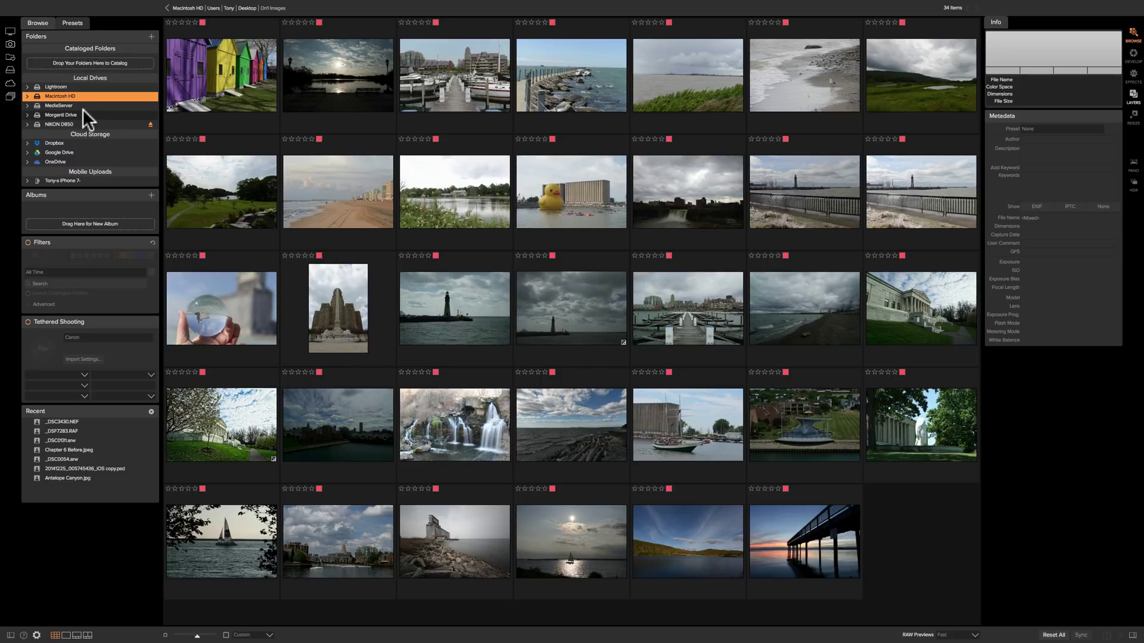
Step: Switch from the full-screen ON1 space to the macOS desktop to see the mounted NIKON D850 card
{"action": "key", "text": "ctrl+Left"}
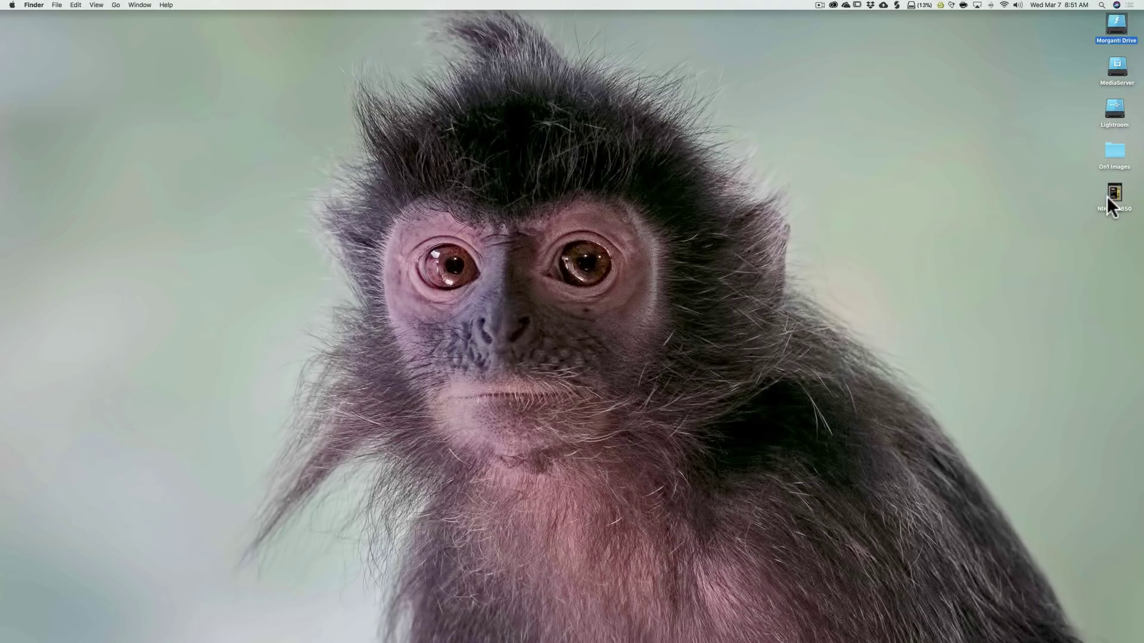
Step: Return to the ON1 Photo RAW Browse view of the On1 Images folder
{"action": "key", "text": "ctrl+Right"}
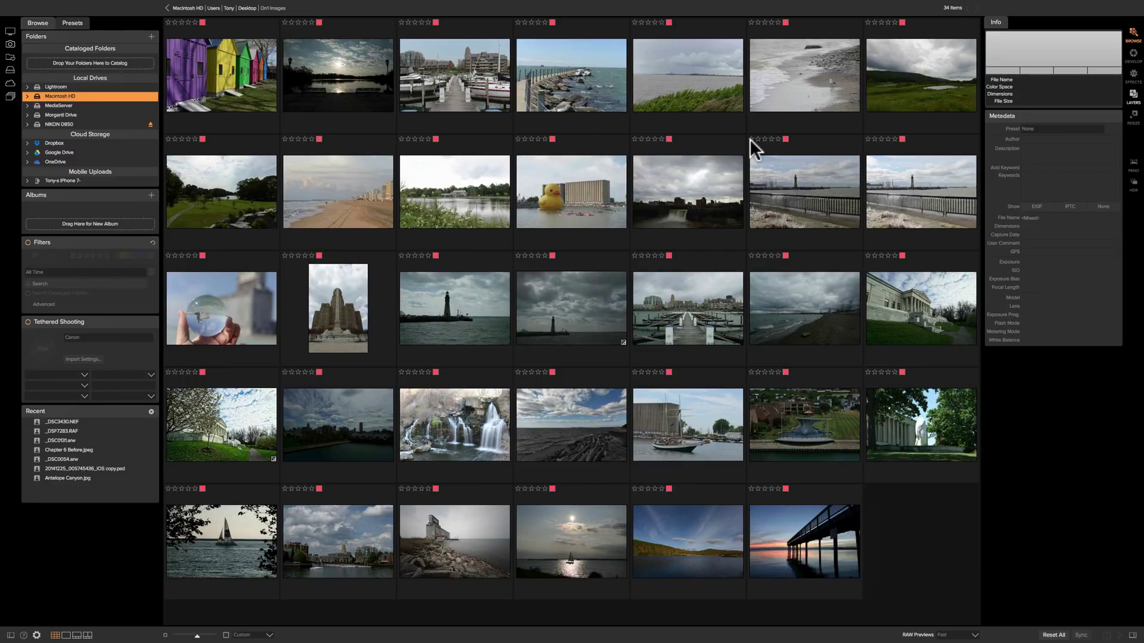
Step: Start an import from the File menu to list the card's 17 NEF files
{"action": "mouse_move", "coordinate": [249, 87]}
{"action": "mouse_move", "coordinate": [158, 2]}
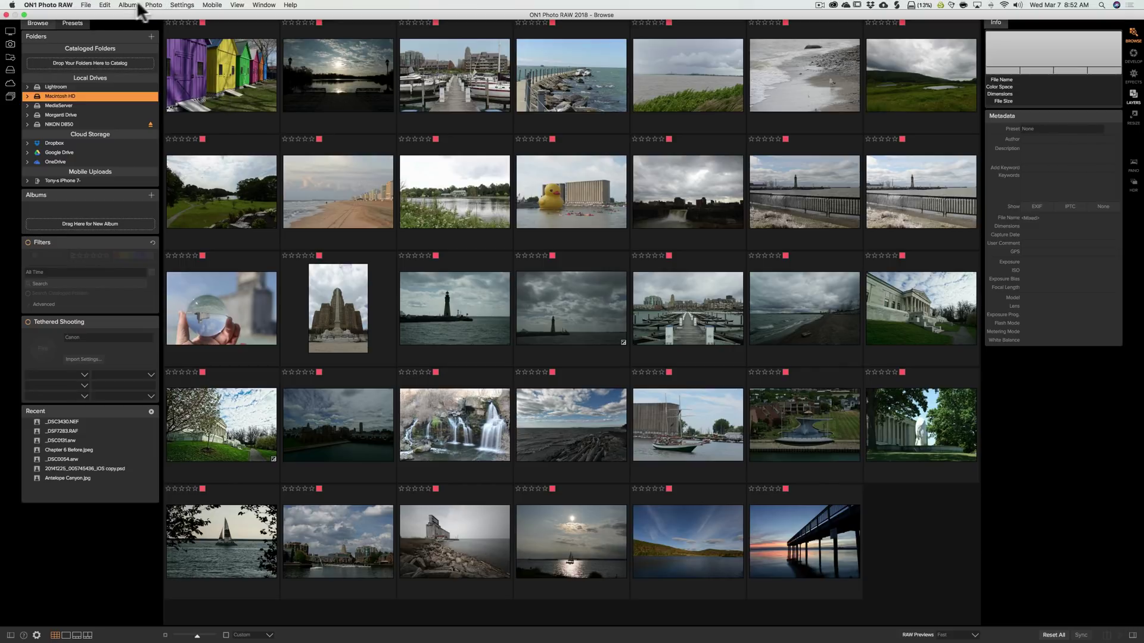
{"action": "left_click", "coordinate": [87, 6]}
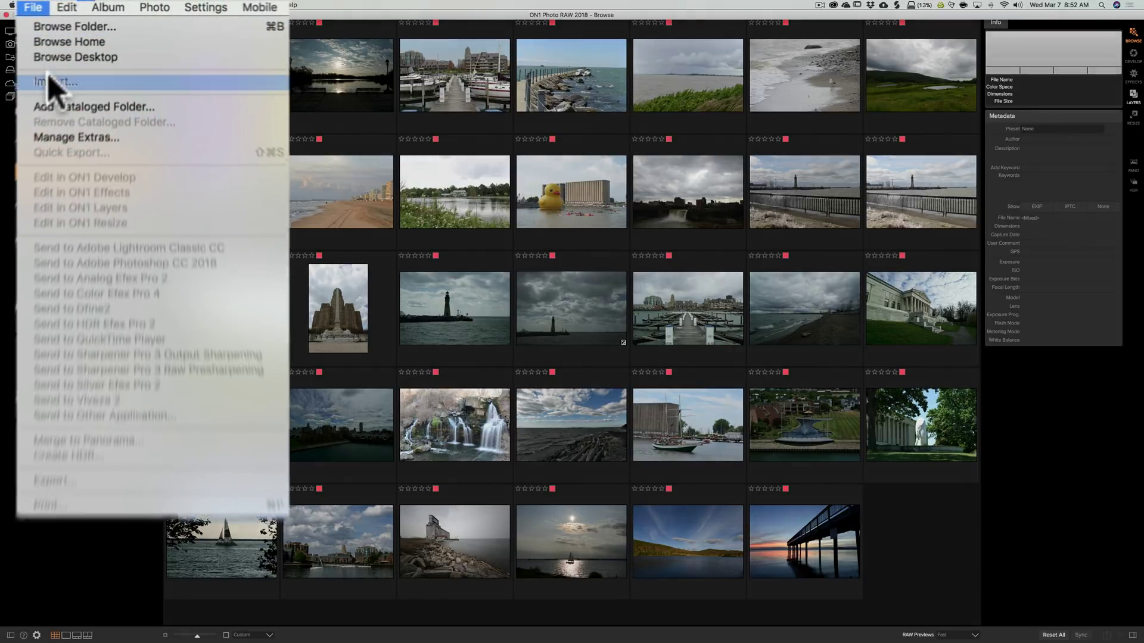
{"action": "left_click", "coordinate": [52, 85]}
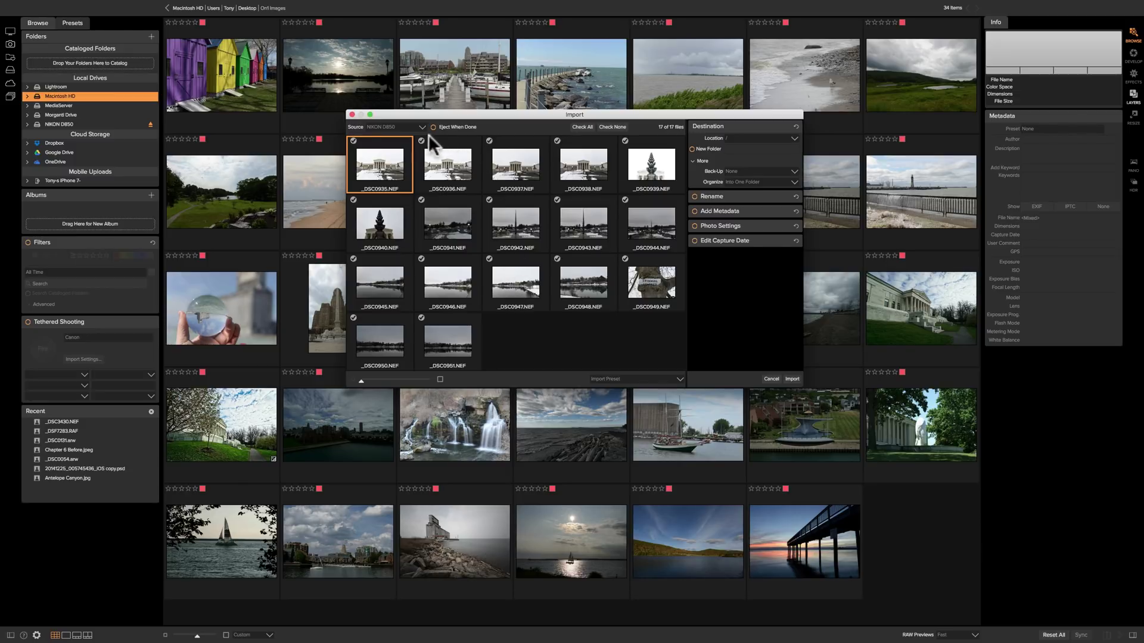
Step: Maximize the Import dialog, review the Source choices, and turn on Eject When Done
{"action": "left_click", "coordinate": [370, 114]}
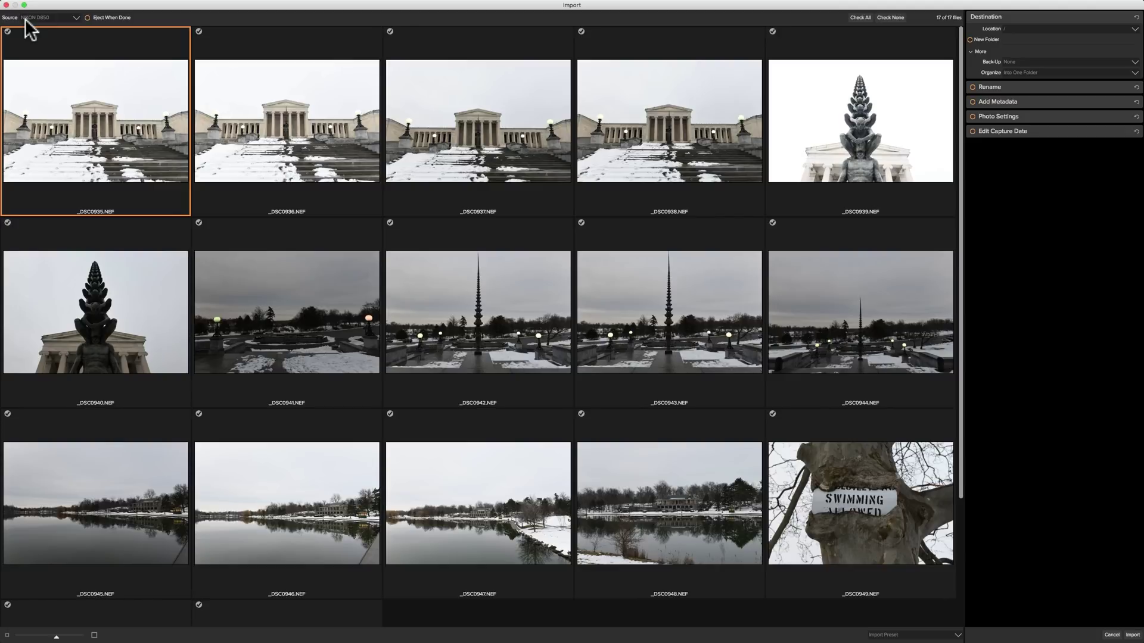
{"action": "left_click", "coordinate": [73, 18]}
{"action": "left_click", "coordinate": [76, 17]}
{"action": "left_click", "coordinate": [76, 17]}
{"action": "left_click", "coordinate": [77, 16]}
{"action": "left_click", "coordinate": [88, 17]}
Step: Toggle _DSC0937's import checkmark off and on, then exclude it with Space
{"action": "left_click", "coordinate": [390, 31]}
{"action": "left_click", "coordinate": [390, 31]}
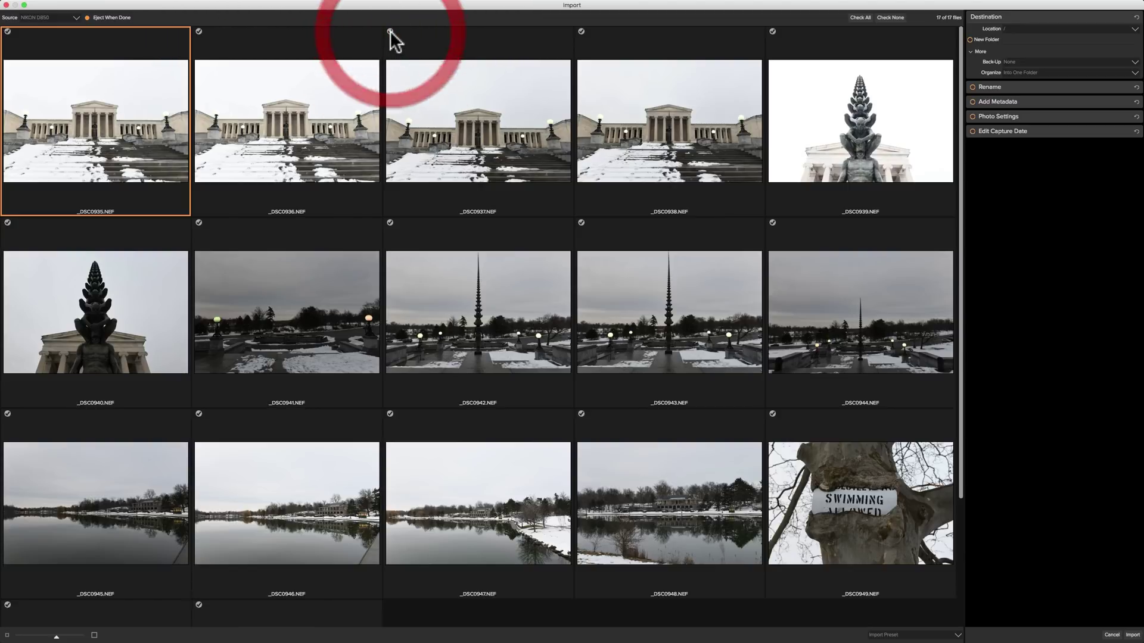
{"action": "left_click", "coordinate": [455, 123]}
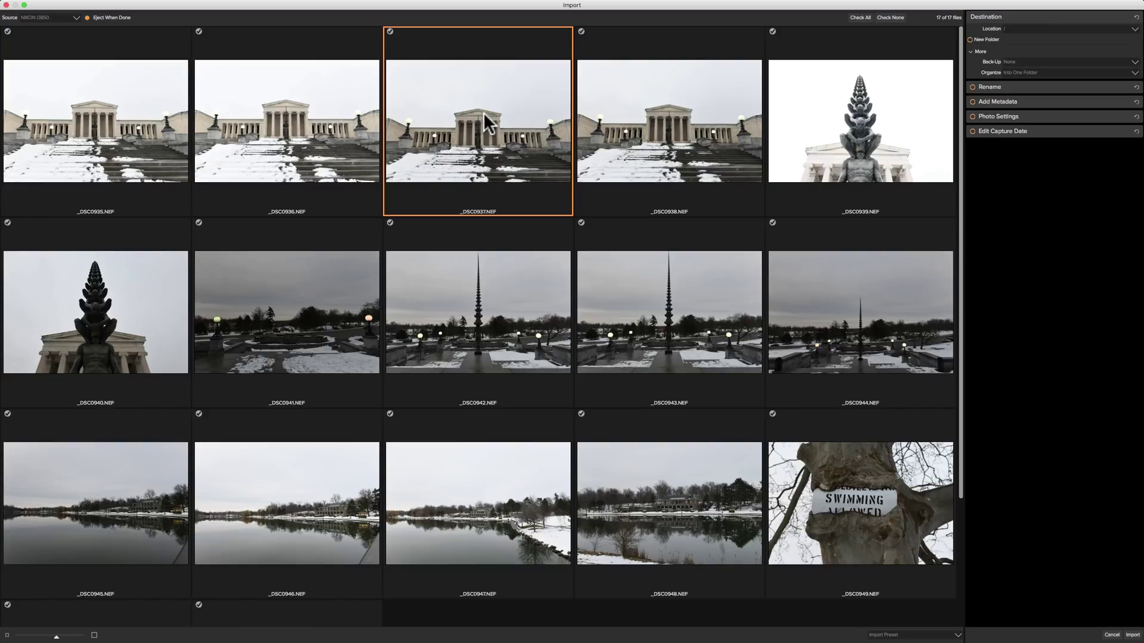
{"action": "key", "text": "space"}
{"action": "key", "text": "space"}
Step: Uncheck all photos, check all 17 again, and show the Destination Location choices
{"action": "left_click", "coordinate": [892, 17]}
{"action": "left_click", "coordinate": [860, 17]}
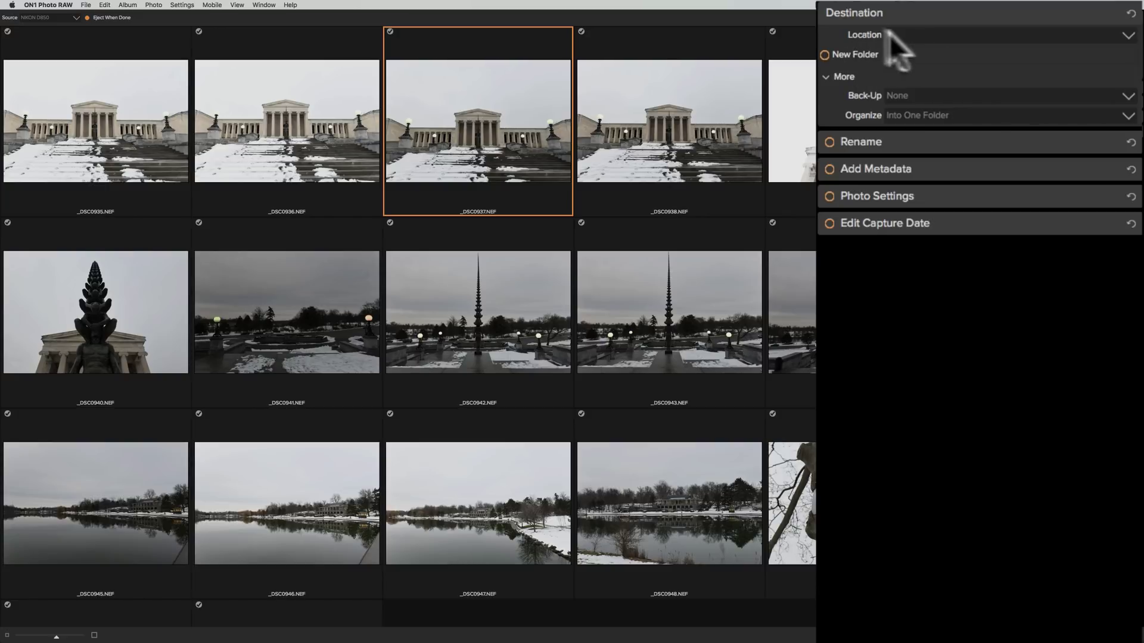
{"action": "left_click", "coordinate": [1126, 34]}
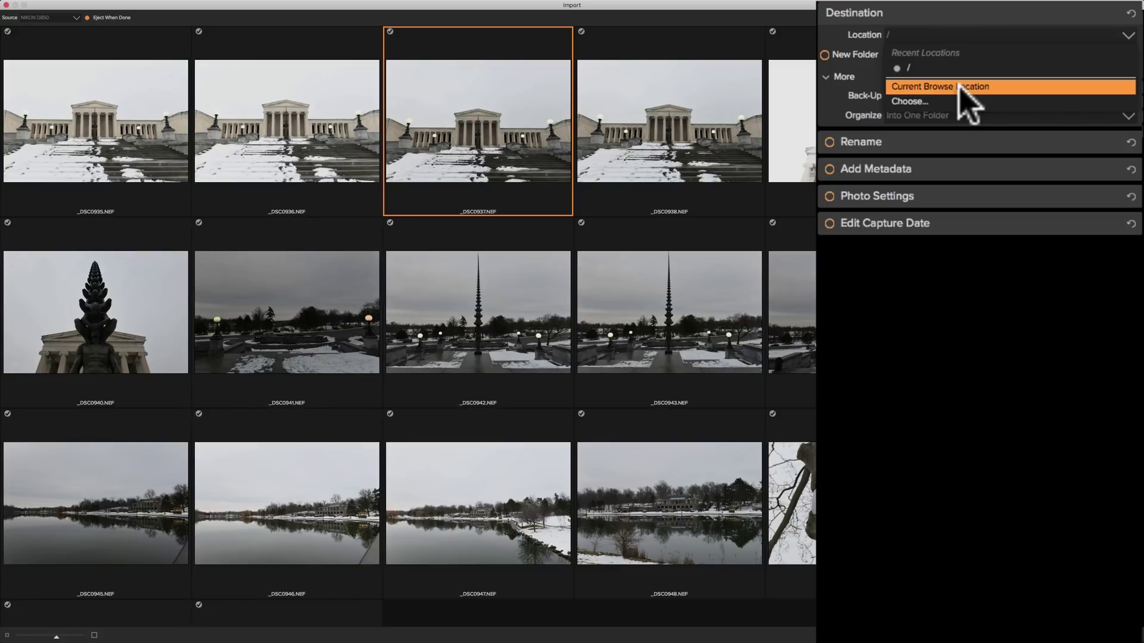
Step: Choose a custom destination on the Lightroom drive and start a new folder there
{"action": "left_click", "coordinate": [909, 101]}
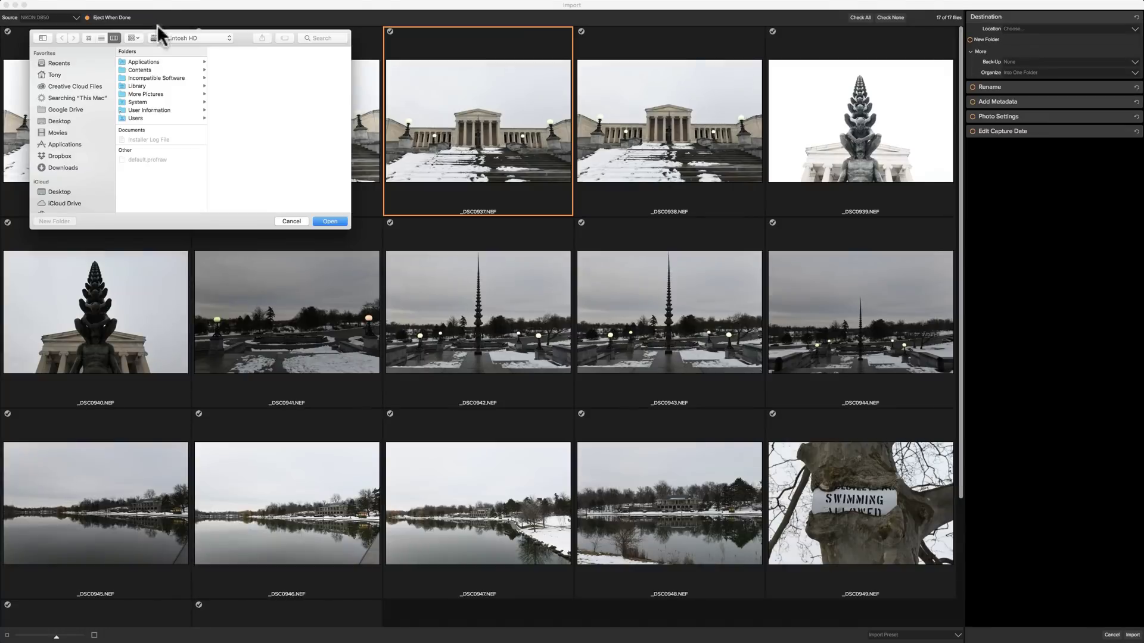
{"action": "left_click_drag", "start_coordinate": [244, 34], "coordinate": [258, 47]}
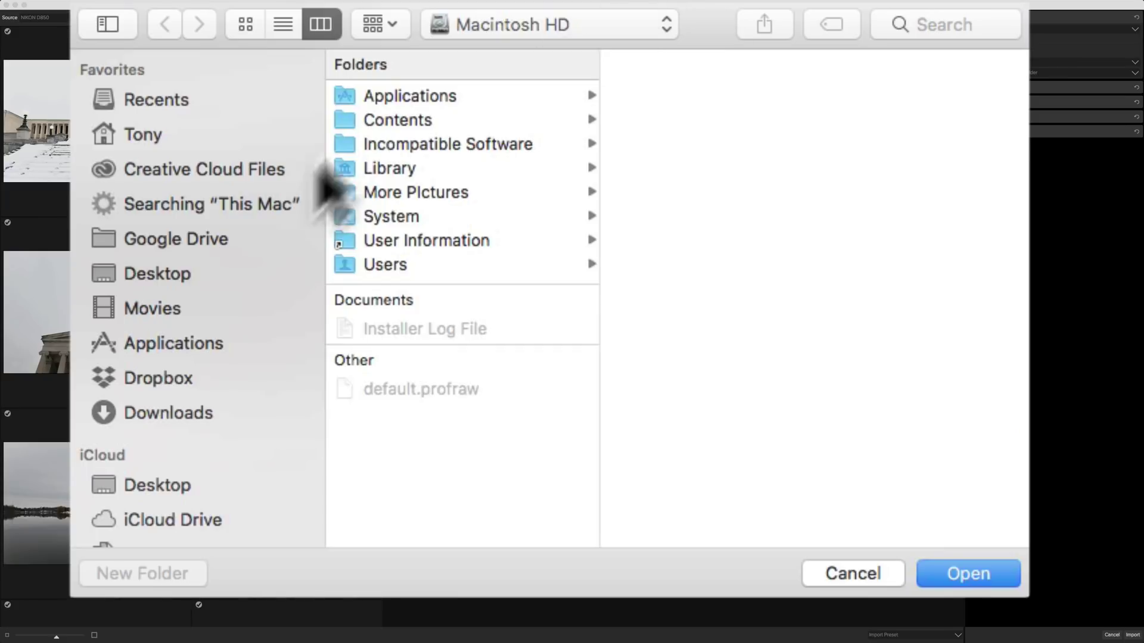
{"action": "scroll", "coordinate": [256, 333], "scroll_direction": "down", "scroll_amount": 8}
{"action": "scroll", "coordinate": [206, 339], "scroll_direction": "down", "scroll_amount": 3}
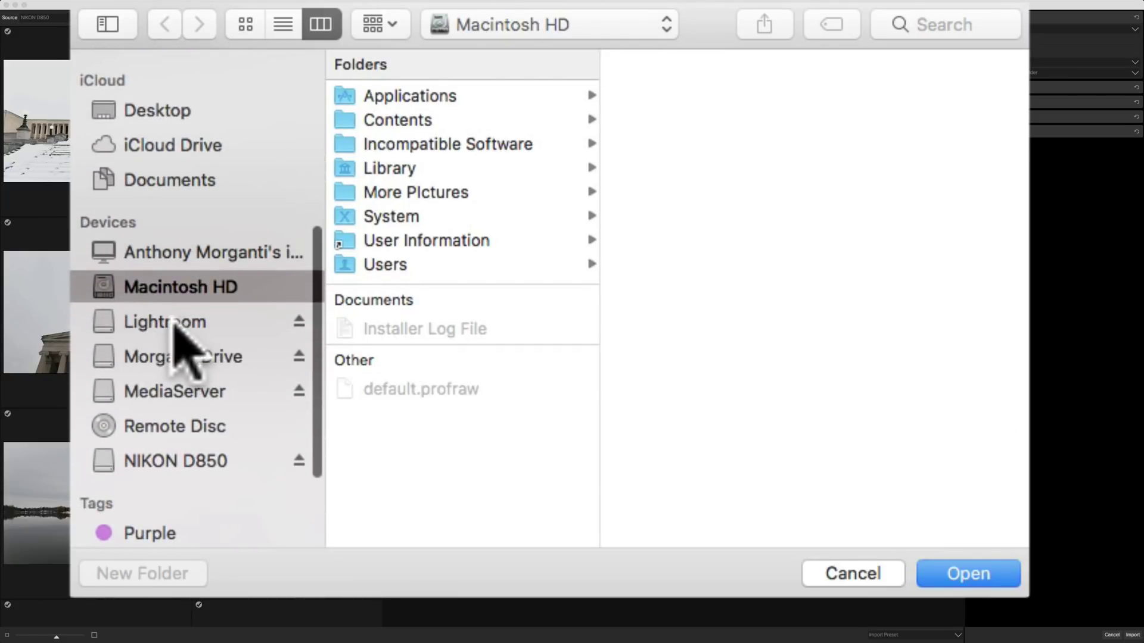
{"action": "left_click", "coordinate": [170, 320]}
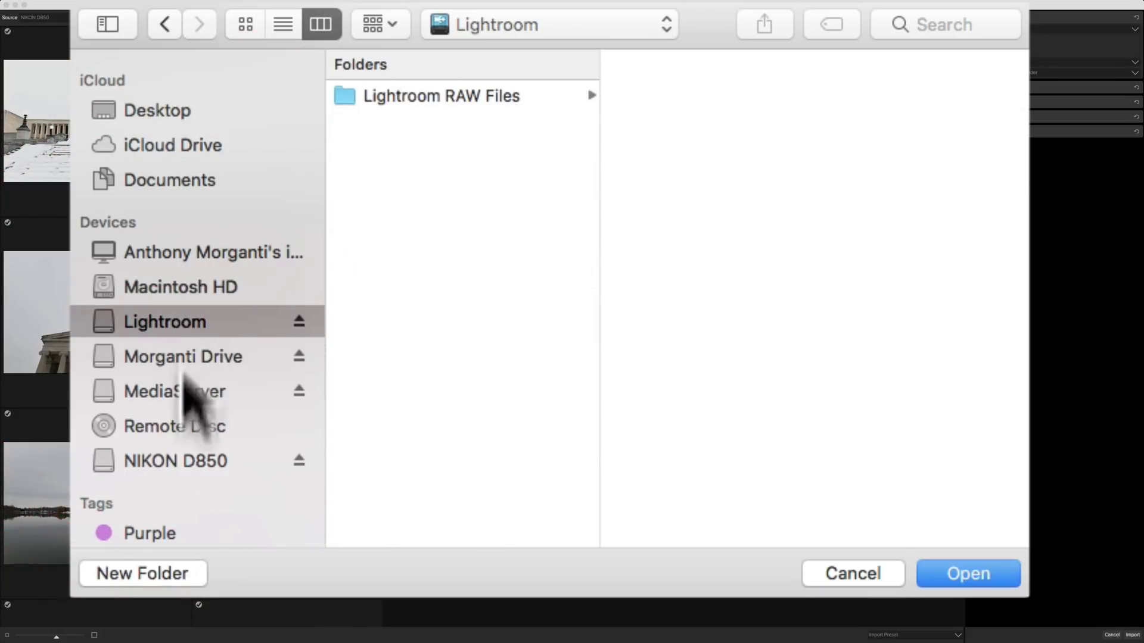
{"action": "left_click", "coordinate": [130, 574]}
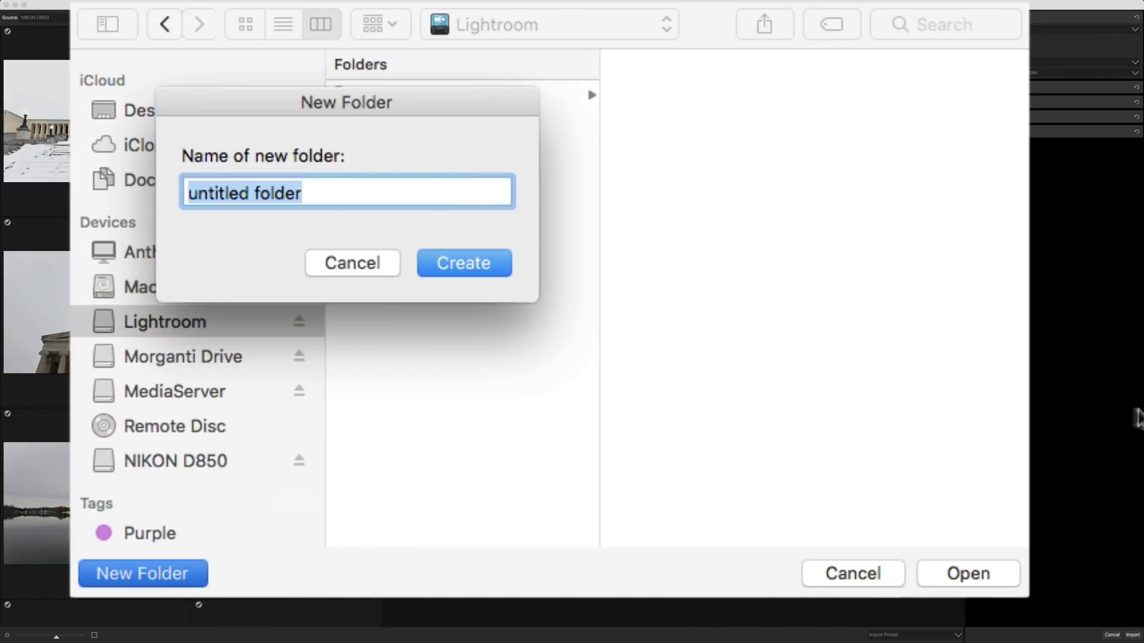
Step: Create the folder 'On1 RAW Files' on the Lightroom drive and set it as the destination
{"action": "left_click_drag", "start_coordinate": [405, 99], "coordinate": [521, 177]}
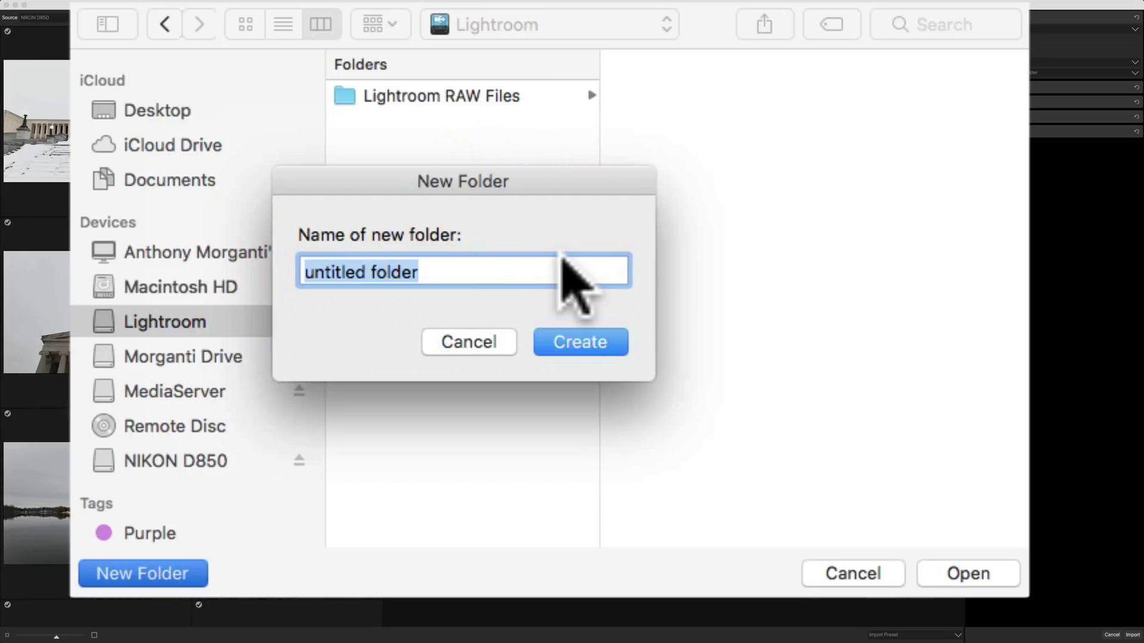
{"action": "type", "text": "On"}
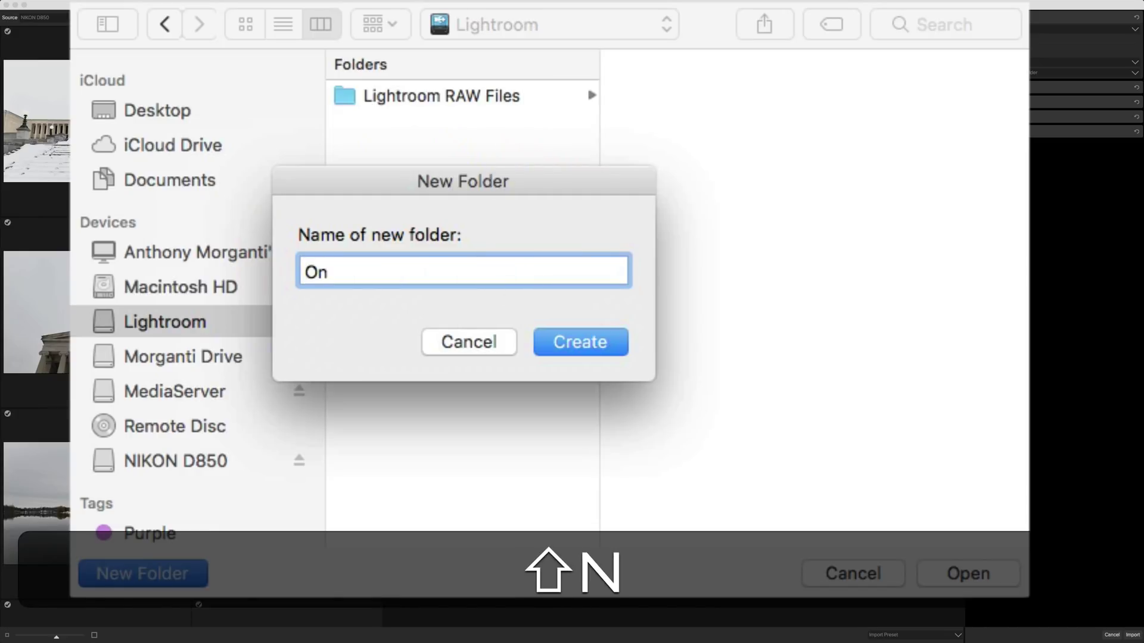
{"action": "type", "text": "1 RAW File"}
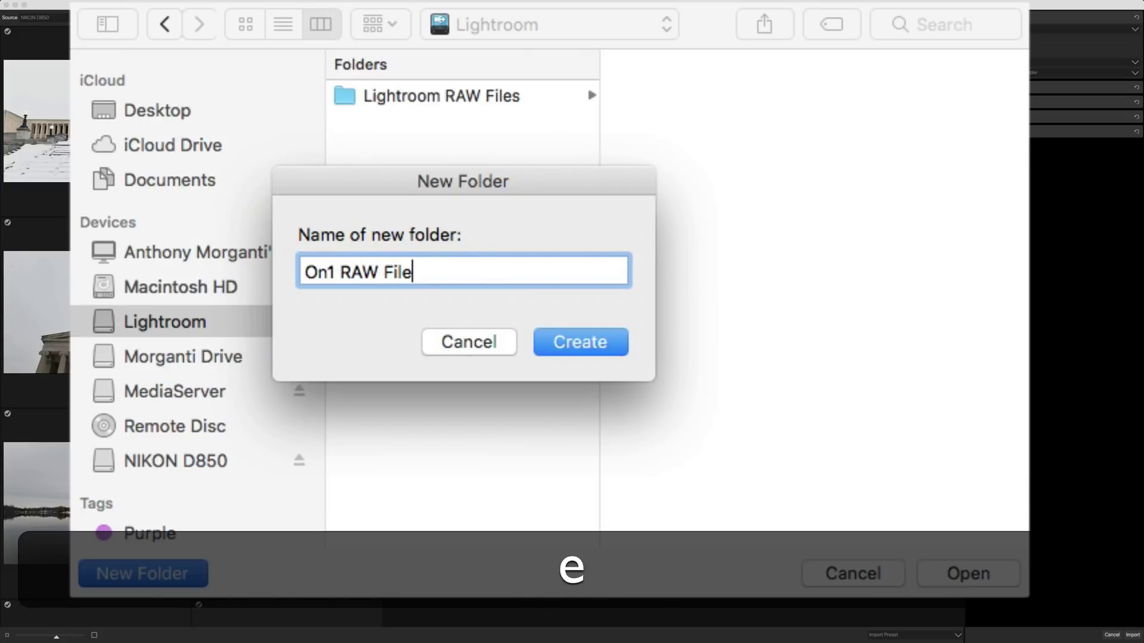
{"action": "left_click", "coordinate": [573, 342]}
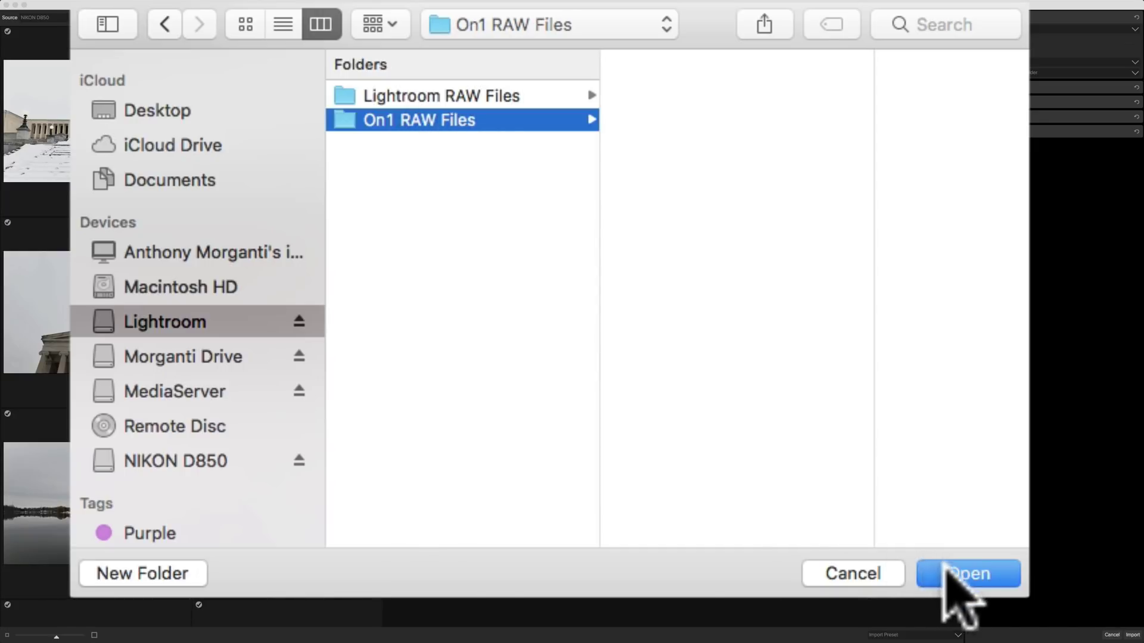
{"action": "left_click", "coordinate": [953, 599]}
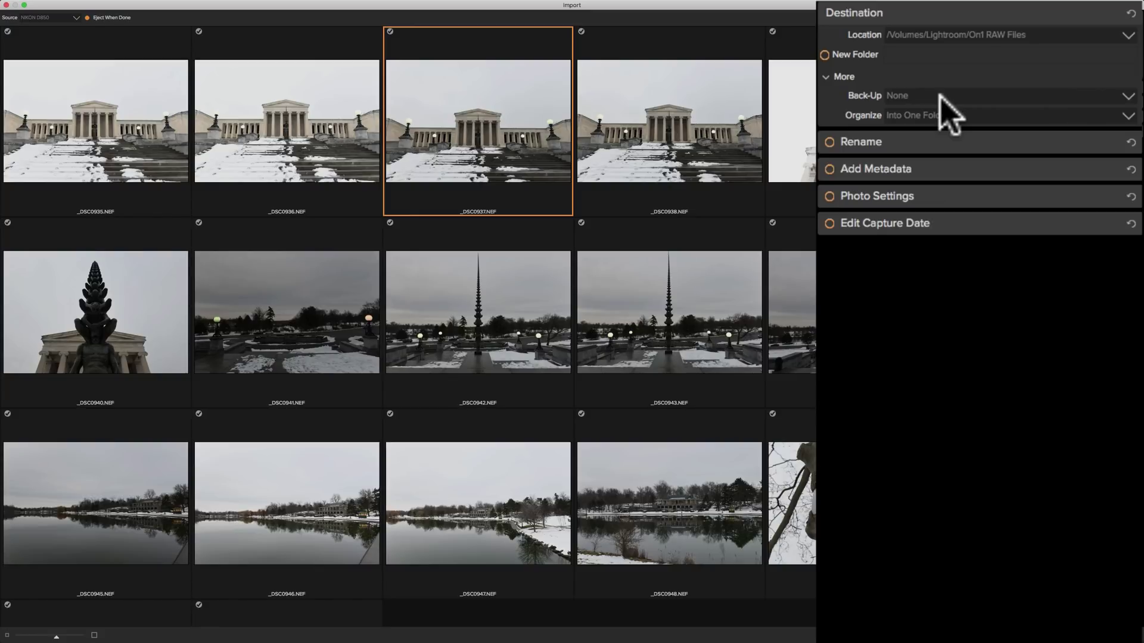
Step: Keep Backup set to None and switch to importing into a new subfolder
{"action": "left_click", "coordinate": [941, 96]}
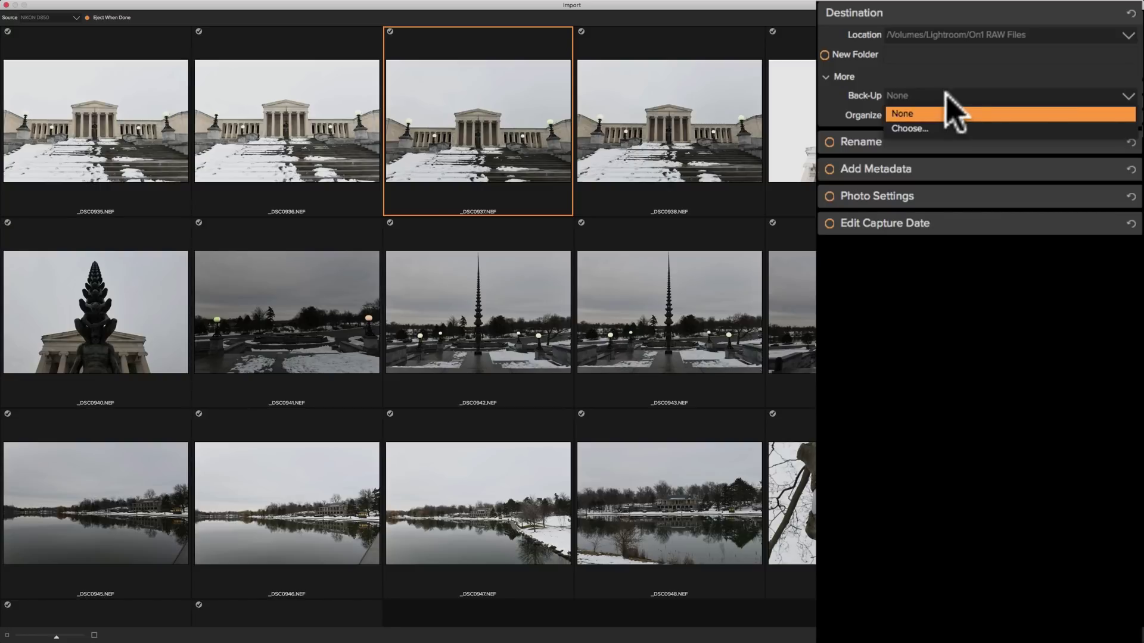
{"action": "left_click", "coordinate": [945, 80]}
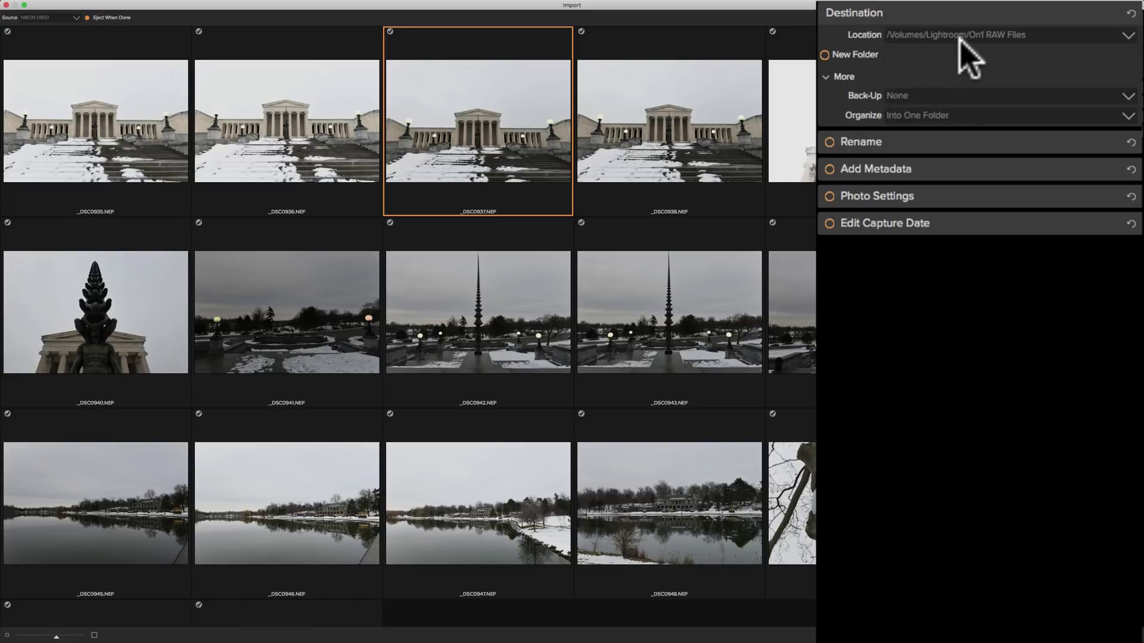
{"action": "left_click", "coordinate": [825, 55]}
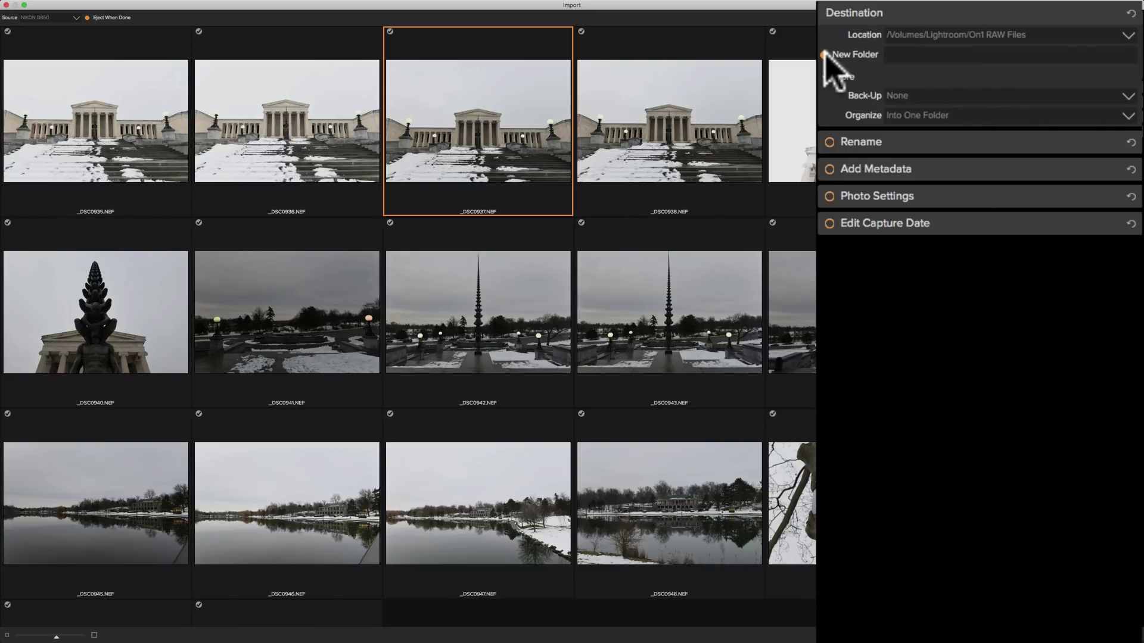
Step: Name the new destination subfolder 'Hoyt Lake' and expand the Rename options
{"action": "left_click", "coordinate": [894, 55]}
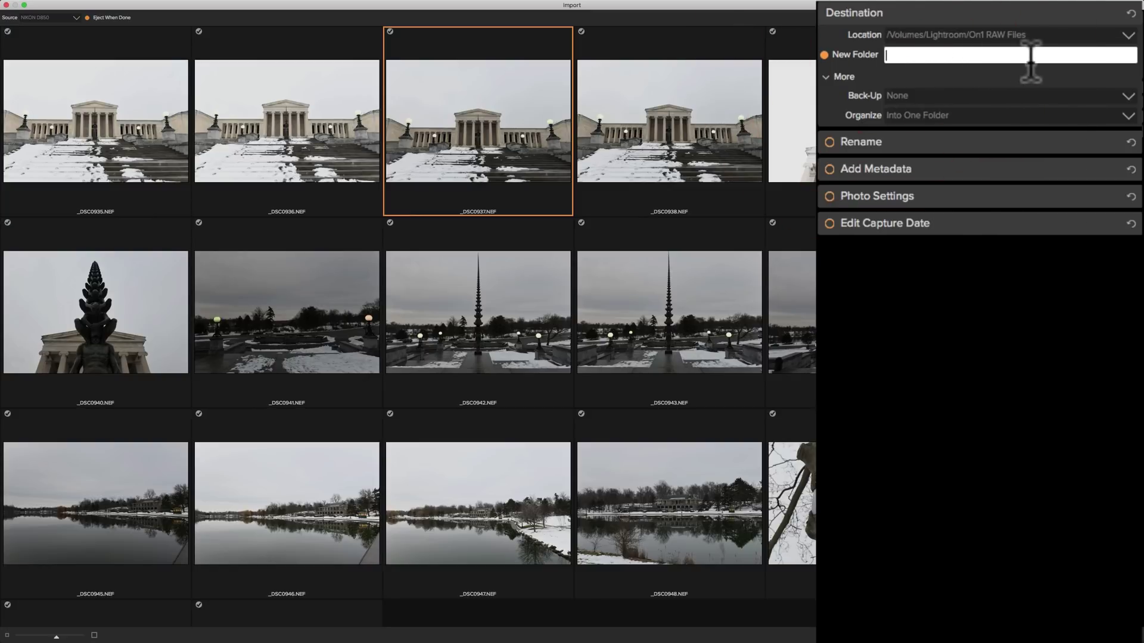
{"action": "type", "text": "Hoyt"}
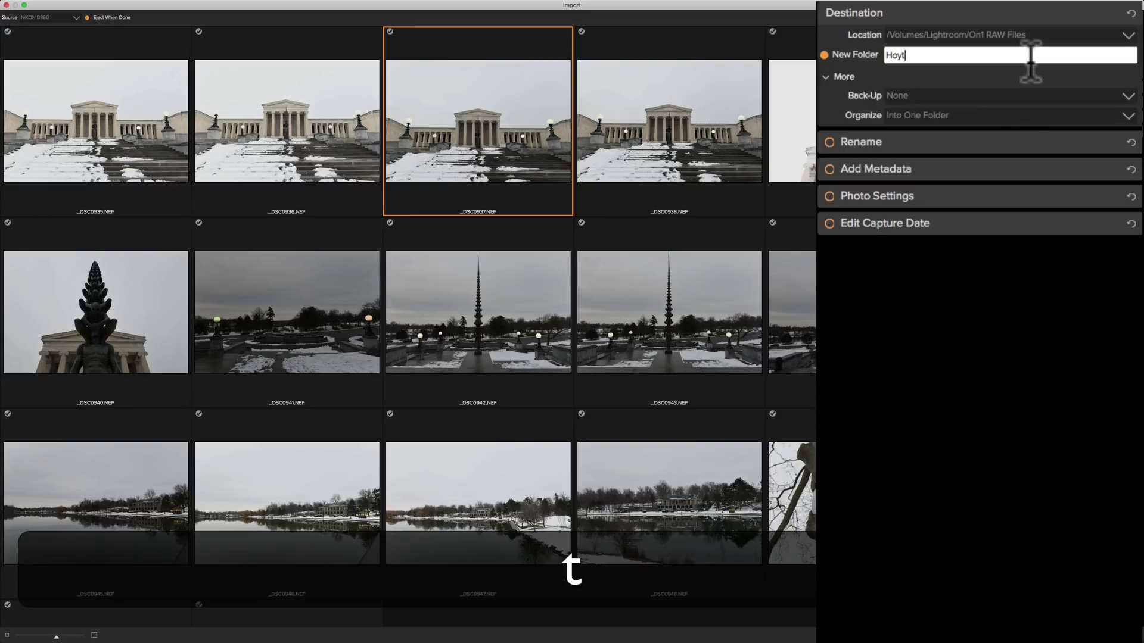
{"action": "type", "text": " Lake"}
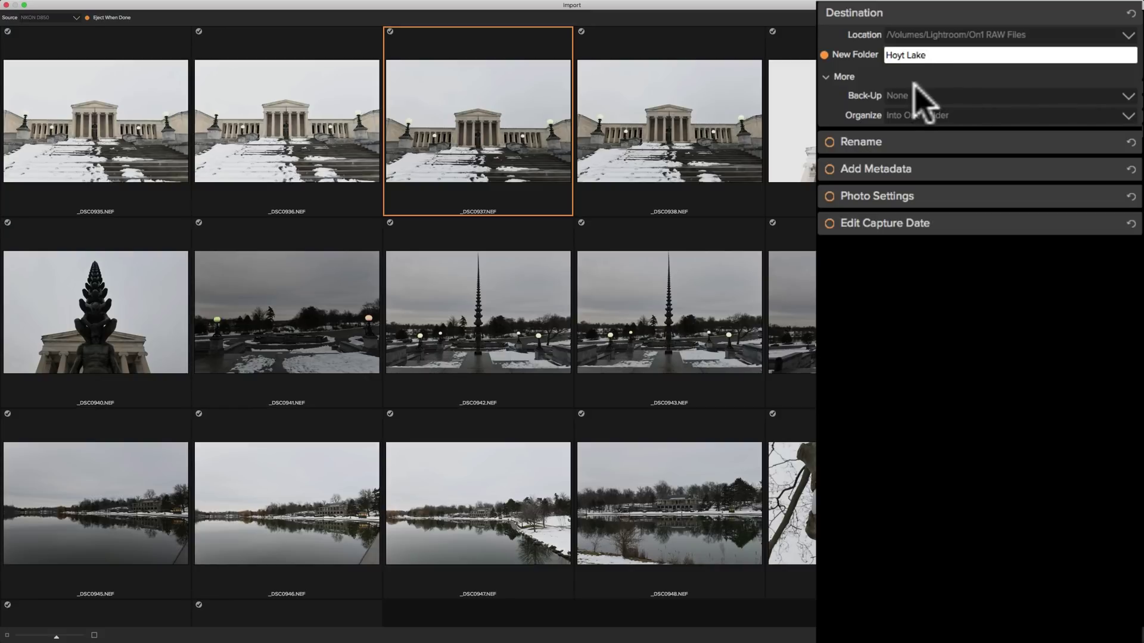
{"action": "left_click", "coordinate": [867, 143]}
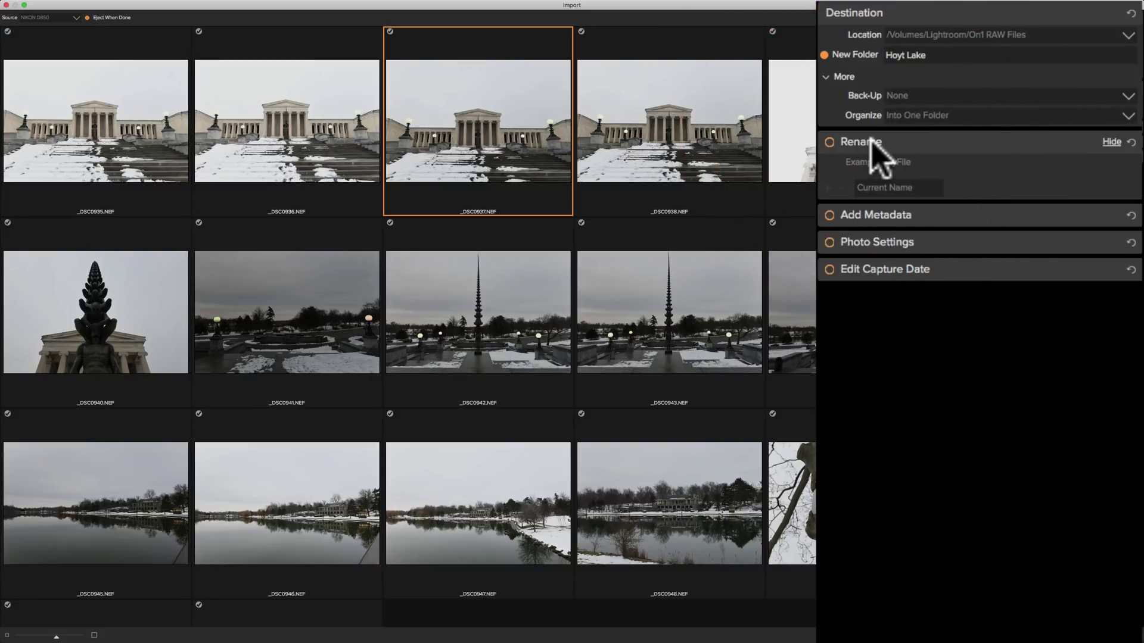
Step: Enable renaming with custom text 'Hoyt Lake' as the first name part
{"action": "left_click", "coordinate": [829, 141]}
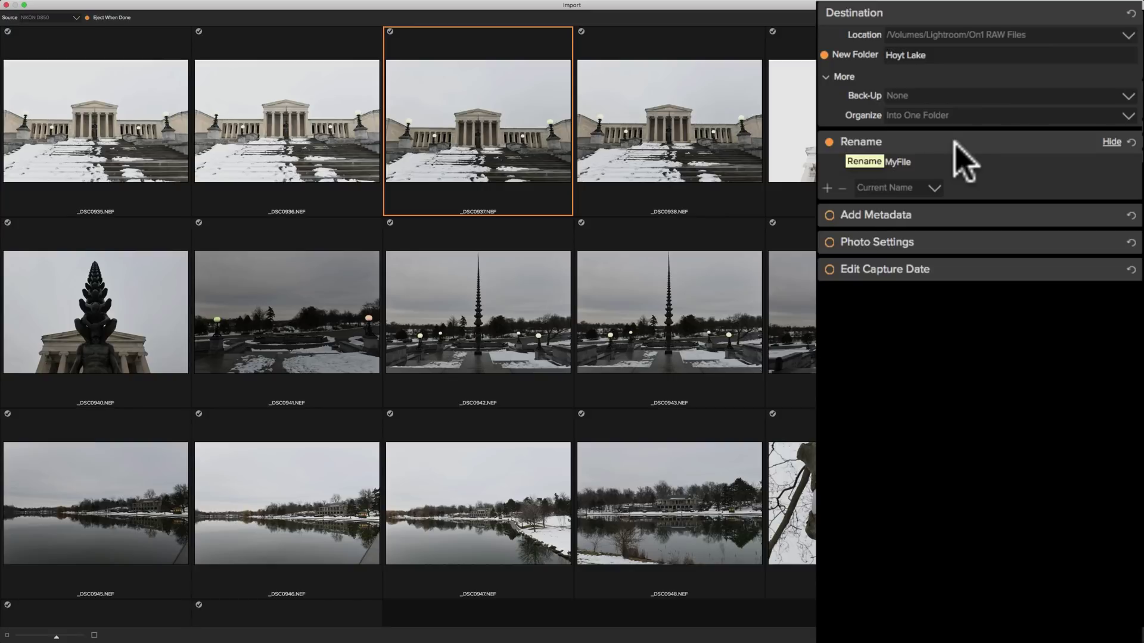
{"action": "left_click", "coordinate": [934, 189]}
{"action": "left_click", "coordinate": [893, 223]}
{"action": "left_click", "coordinate": [982, 188]}
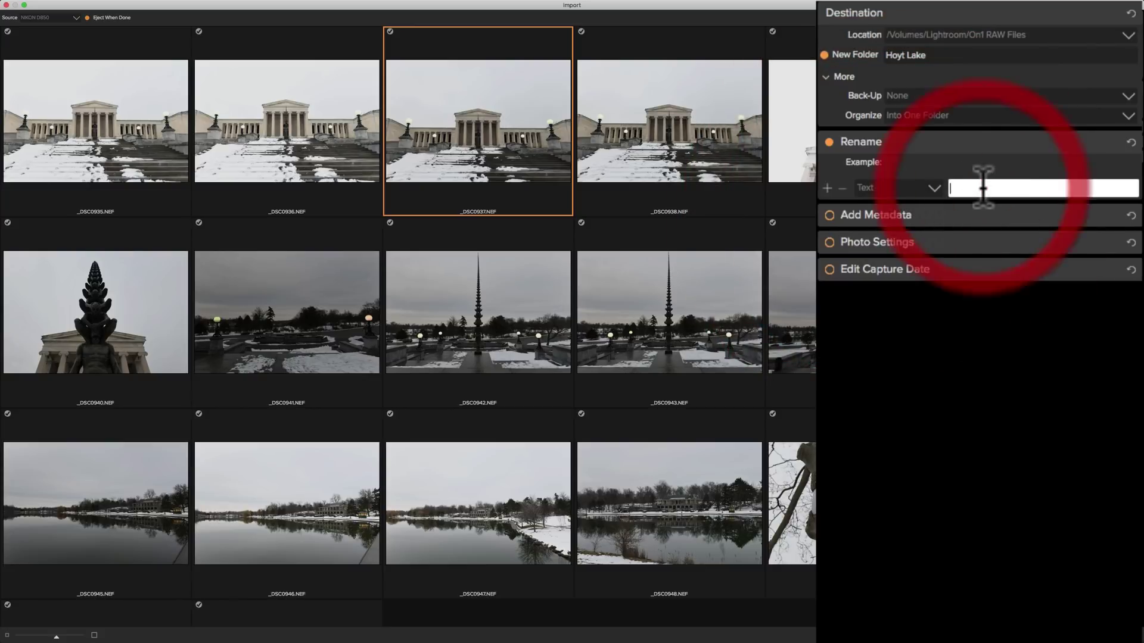
{"action": "type", "text": "Hoy"}
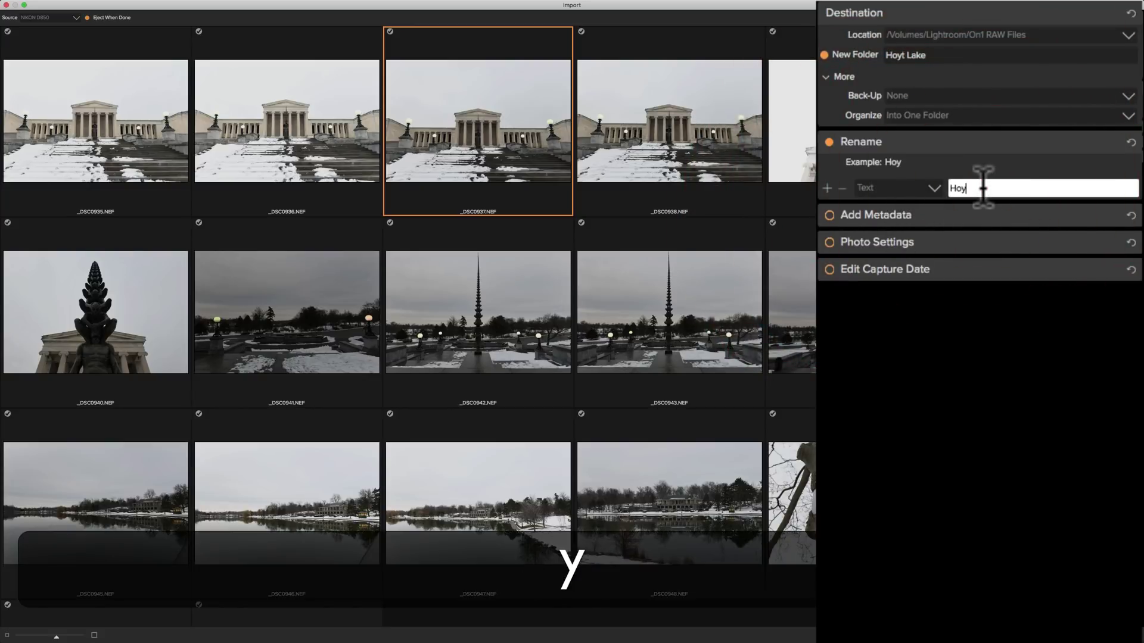
{"action": "type", "text": "t Lak"}
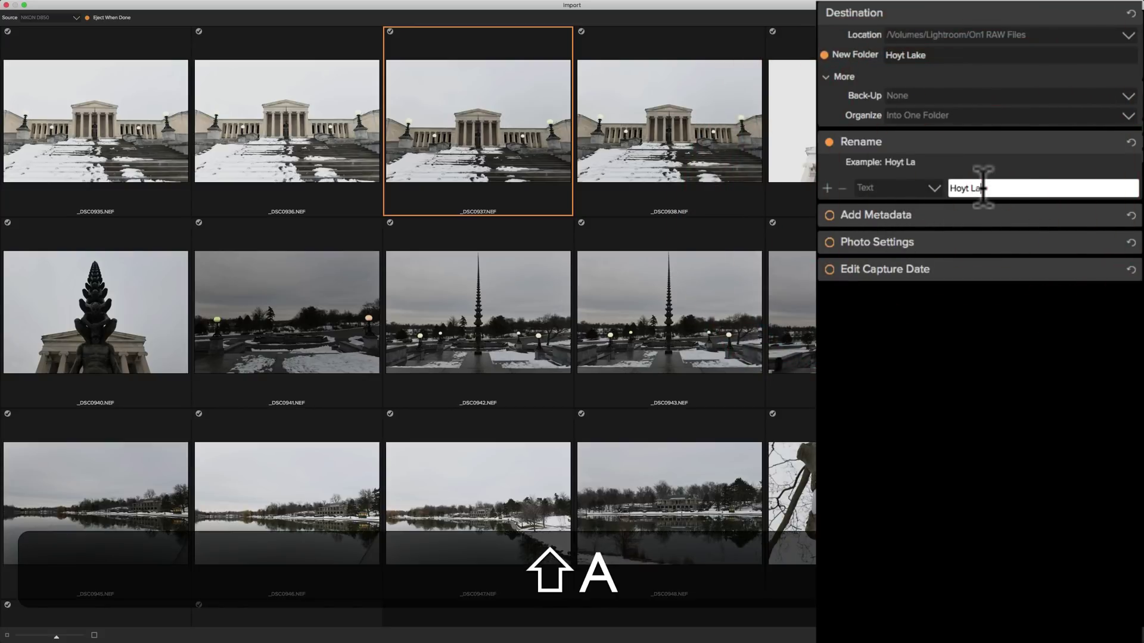
{"action": "type", "text": "e"}
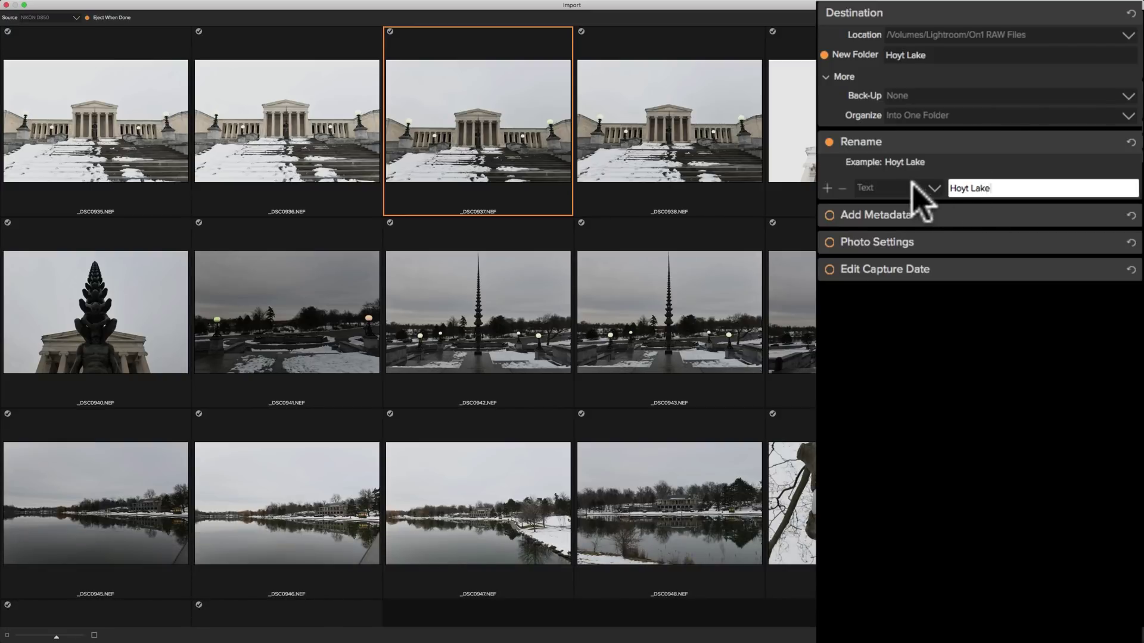
Step: Add a second name part using the date in YYYYMMDD format
{"action": "left_click", "coordinate": [827, 188]}
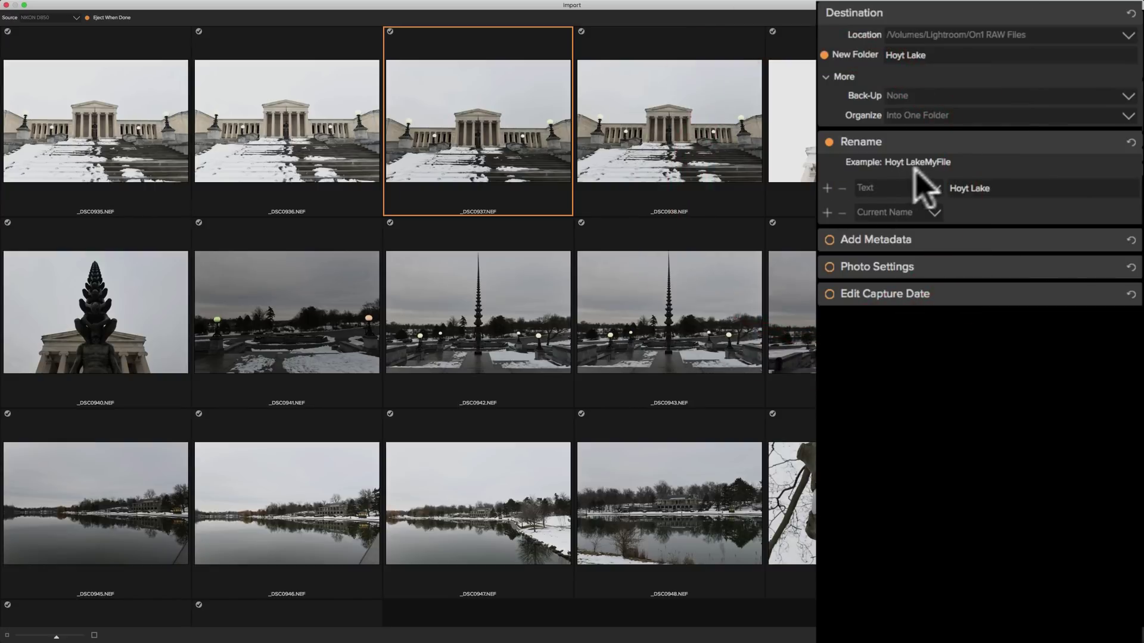
{"action": "left_click", "coordinate": [931, 208]}
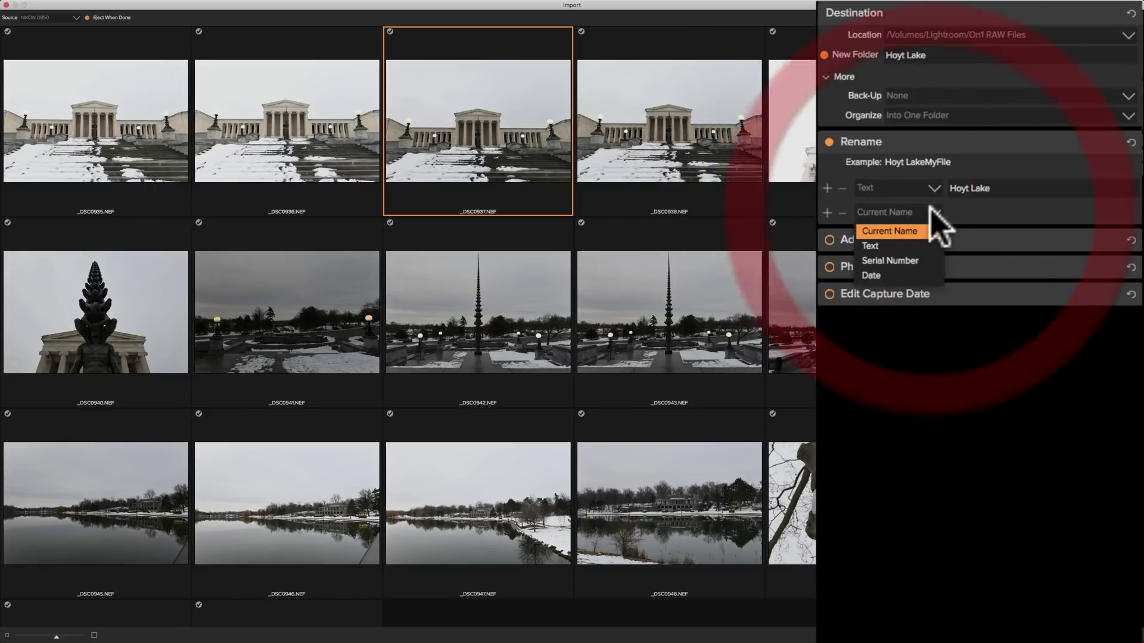
{"action": "left_click", "coordinate": [887, 275]}
{"action": "left_click", "coordinate": [1128, 213]}
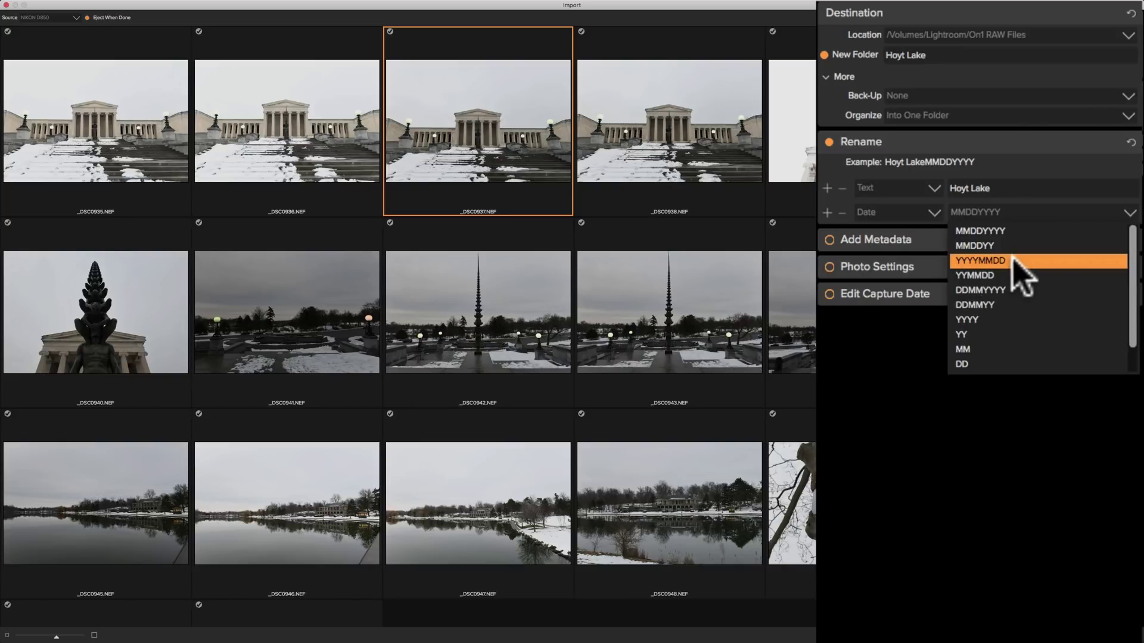
{"action": "left_click", "coordinate": [1012, 260]}
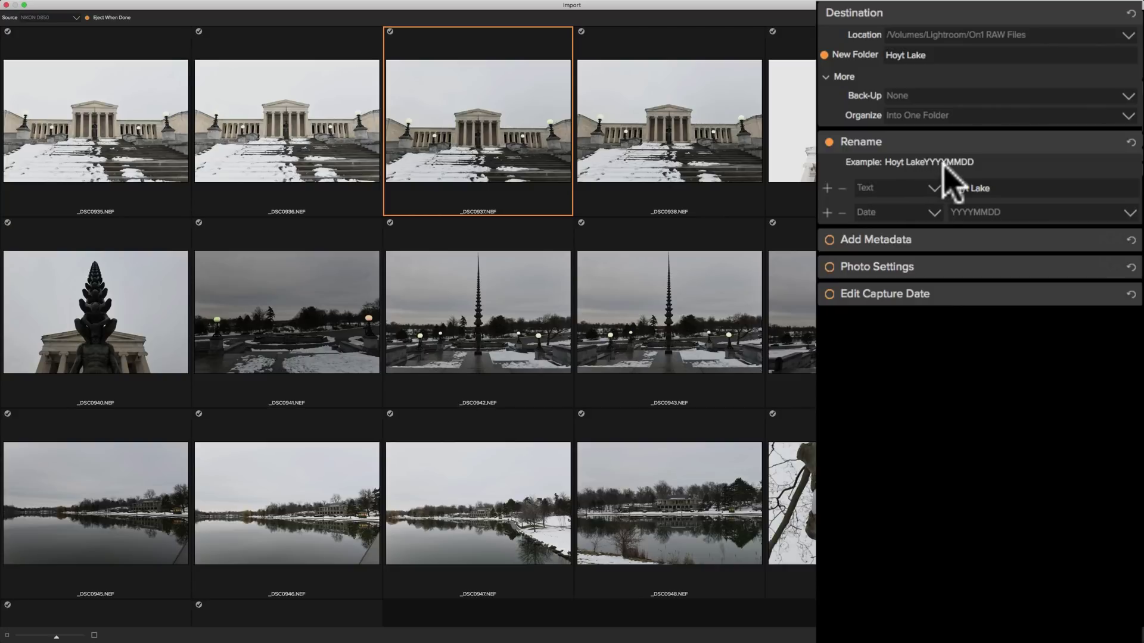
Step: Append a Serial Number part starting at 01 to the file name, then enable Add Metadata
{"action": "left_click", "coordinate": [827, 212]}
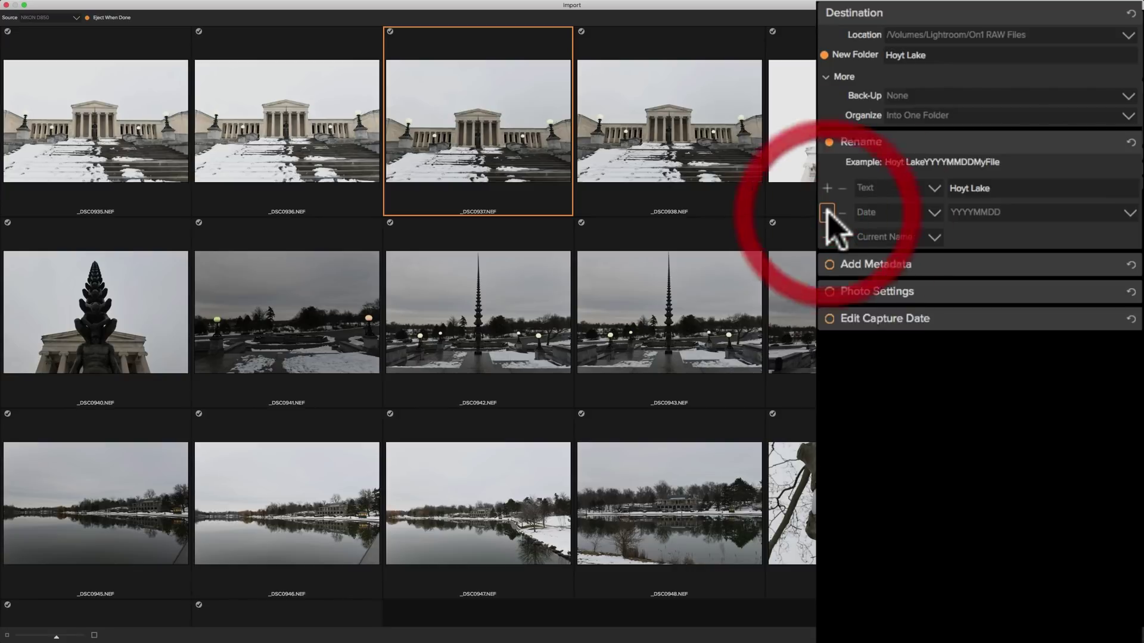
{"action": "left_click", "coordinate": [932, 239]}
{"action": "left_click", "coordinate": [908, 285]}
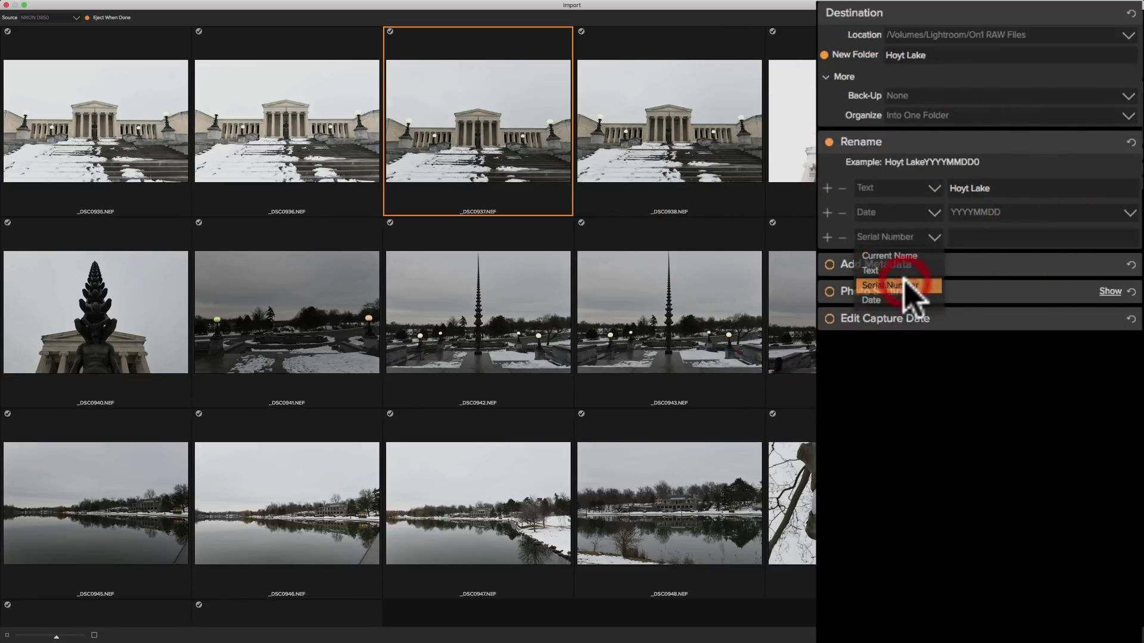
{"action": "left_click", "coordinate": [984, 239]}
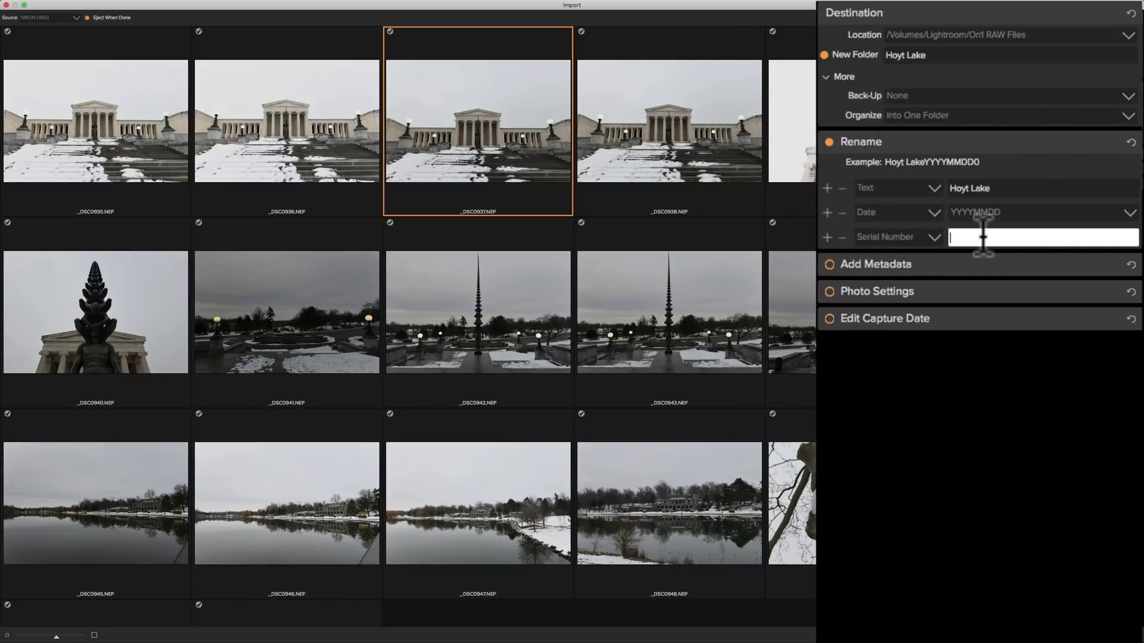
{"action": "type", "text": "01"}
{"action": "left_click", "coordinate": [829, 265]}
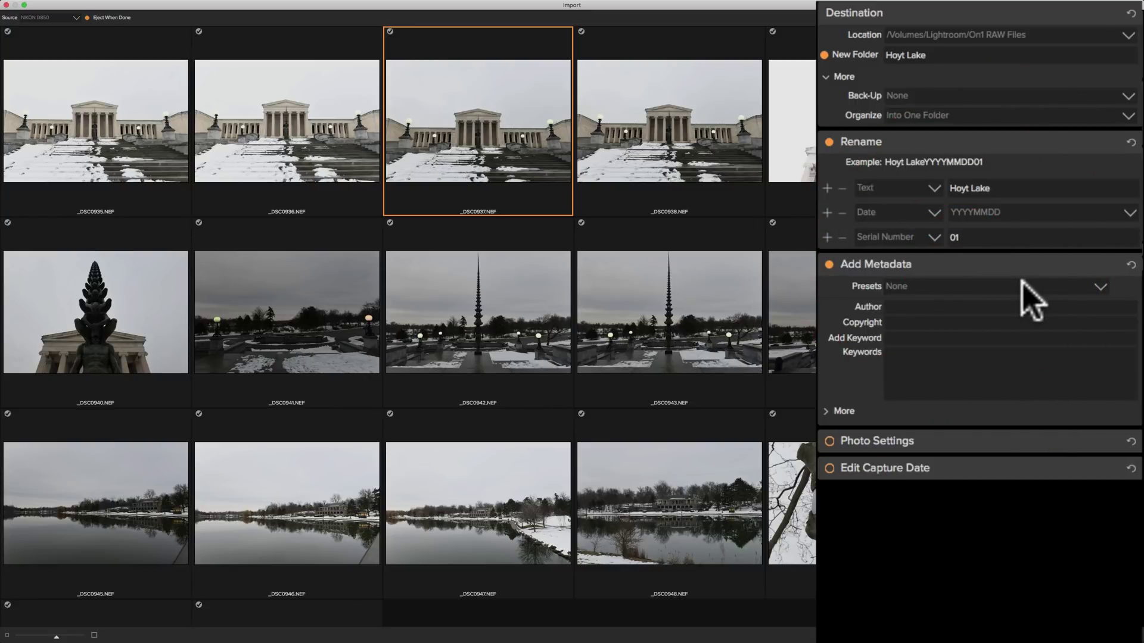
Step: Enter the photographer's full name as the Author in the import metadata
{"action": "left_click", "coordinate": [1092, 288]}
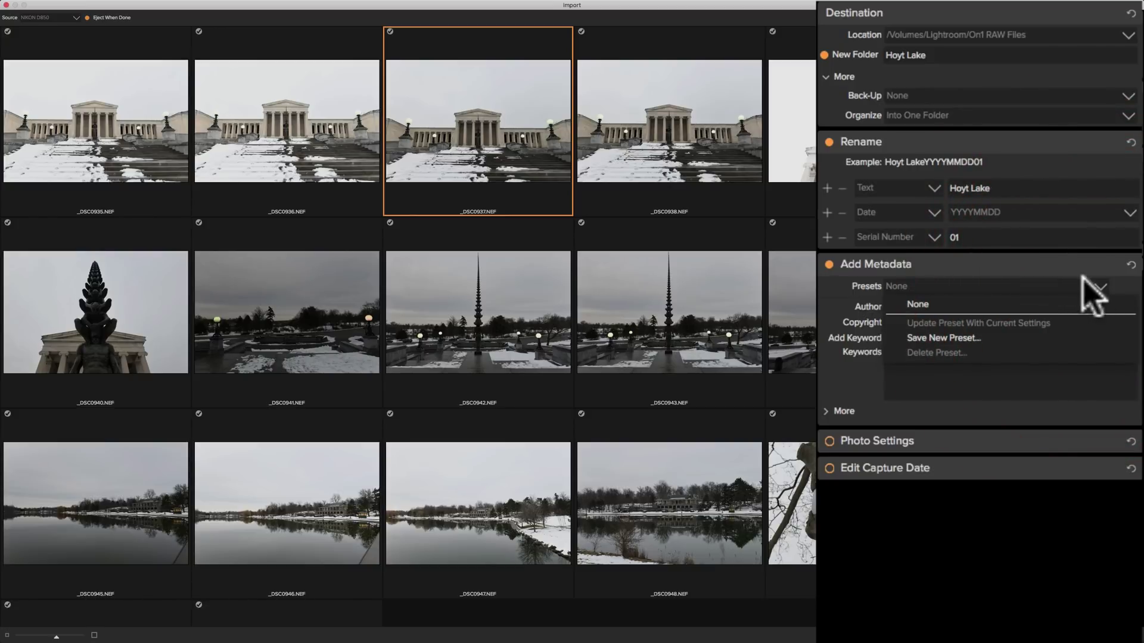
{"action": "left_click", "coordinate": [1037, 258]}
{"action": "left_click", "coordinate": [932, 306]}
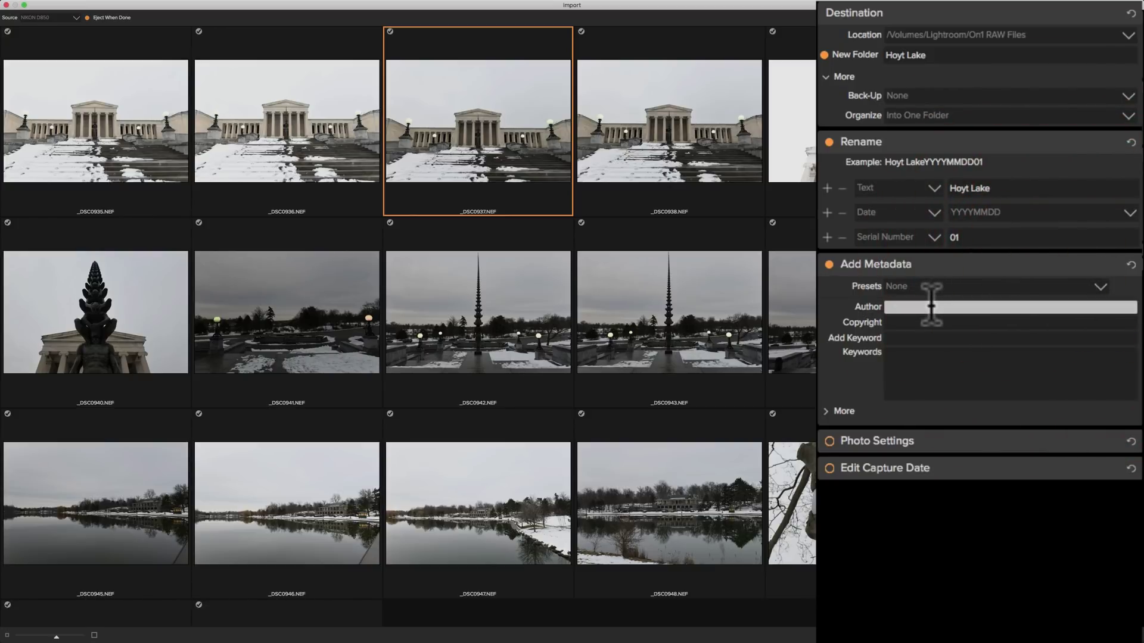
{"action": "left_click", "coordinate": [936, 307]}
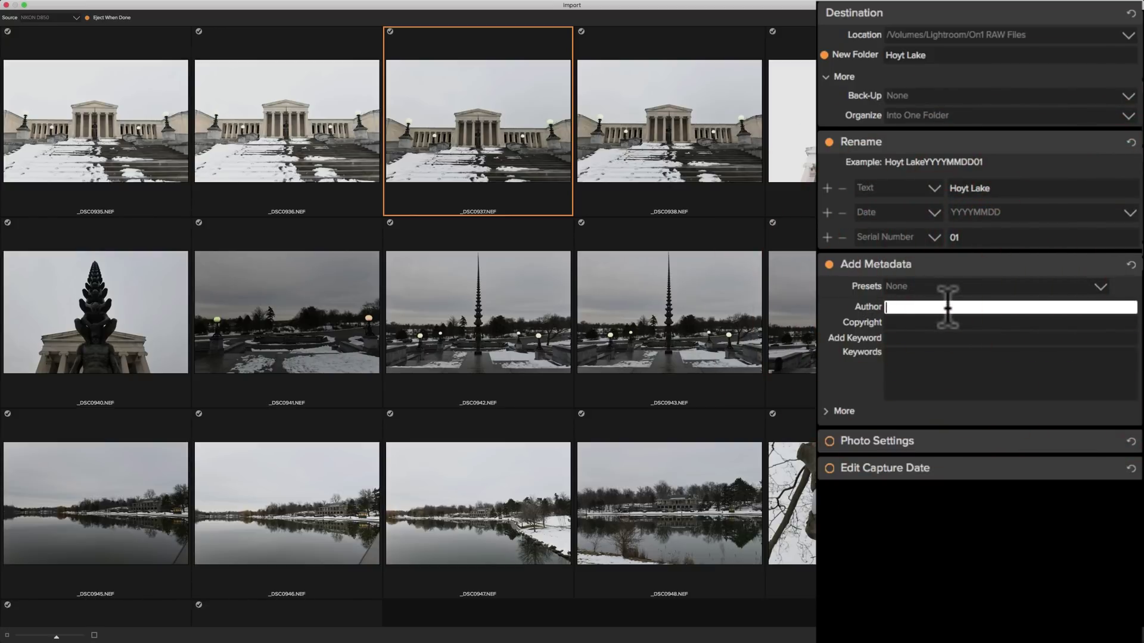
{"action": "type", "text": "Anthon"}
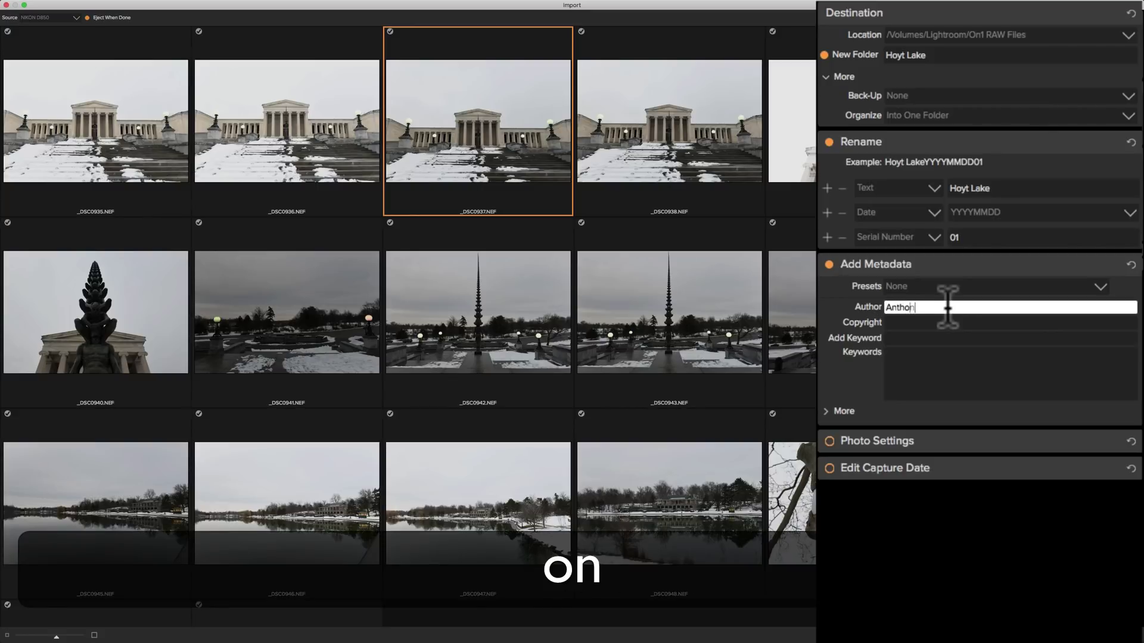
{"action": "type", "text": "y Morgan"}
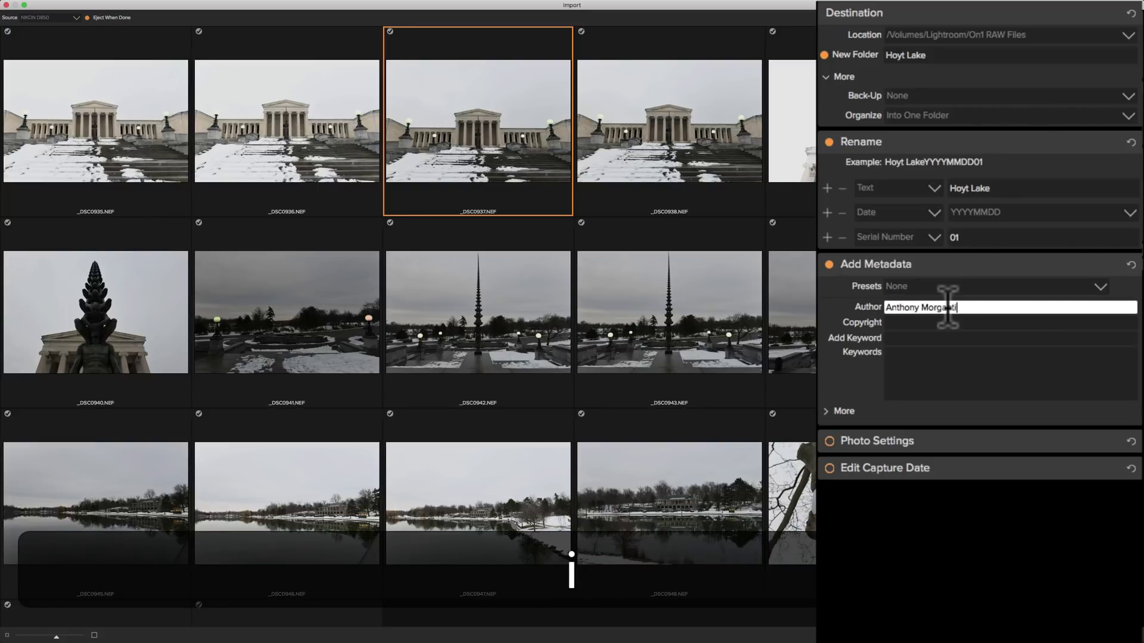
{"action": "type", "text": "ti"}
Step: Copy the Author name into Copyright, retyping it over the wrongly pasted hashtag text
{"action": "key", "text": "super+a"}
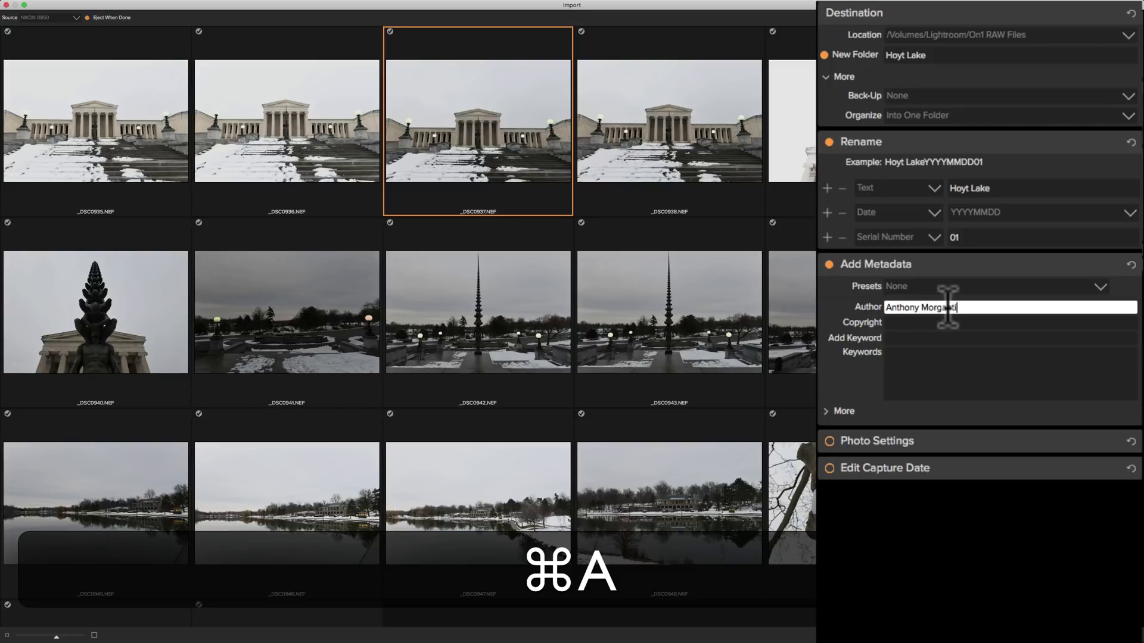
{"action": "left_click", "coordinate": [858, 307]}
{"action": "key", "text": "super+c"}
{"action": "left_click", "coordinate": [930, 323]}
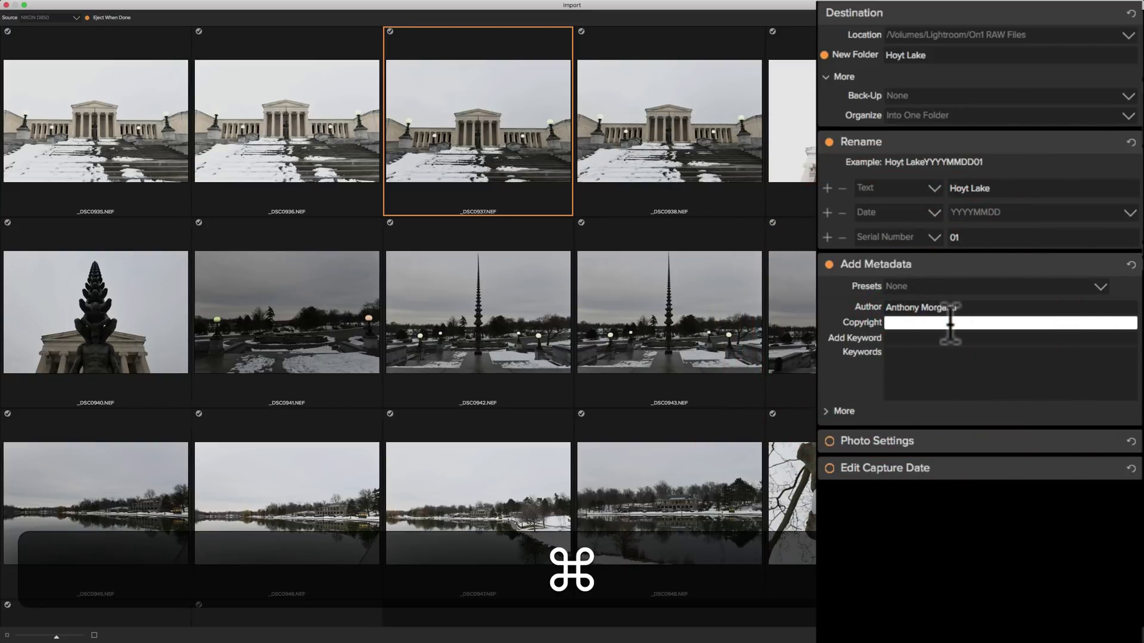
{"action": "key", "text": "super+v"}
{"action": "left_click", "coordinate": [941, 325]}
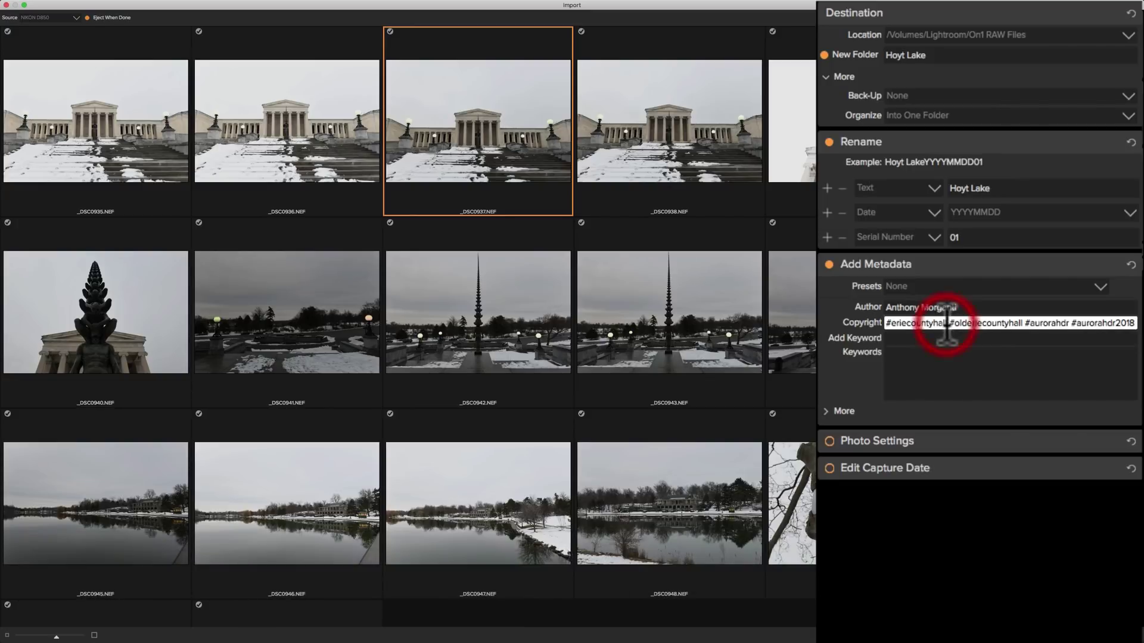
{"action": "key", "text": "super+a"}
{"action": "triple_click", "coordinate": [947, 325]}
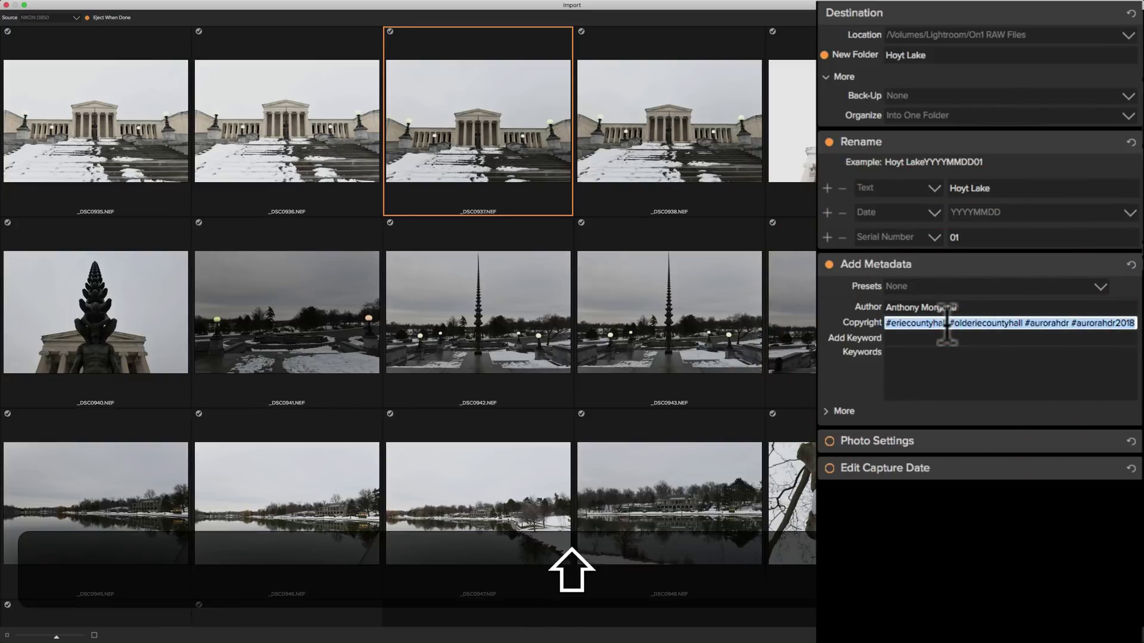
{"action": "type", "text": "Anthony Morganti"}
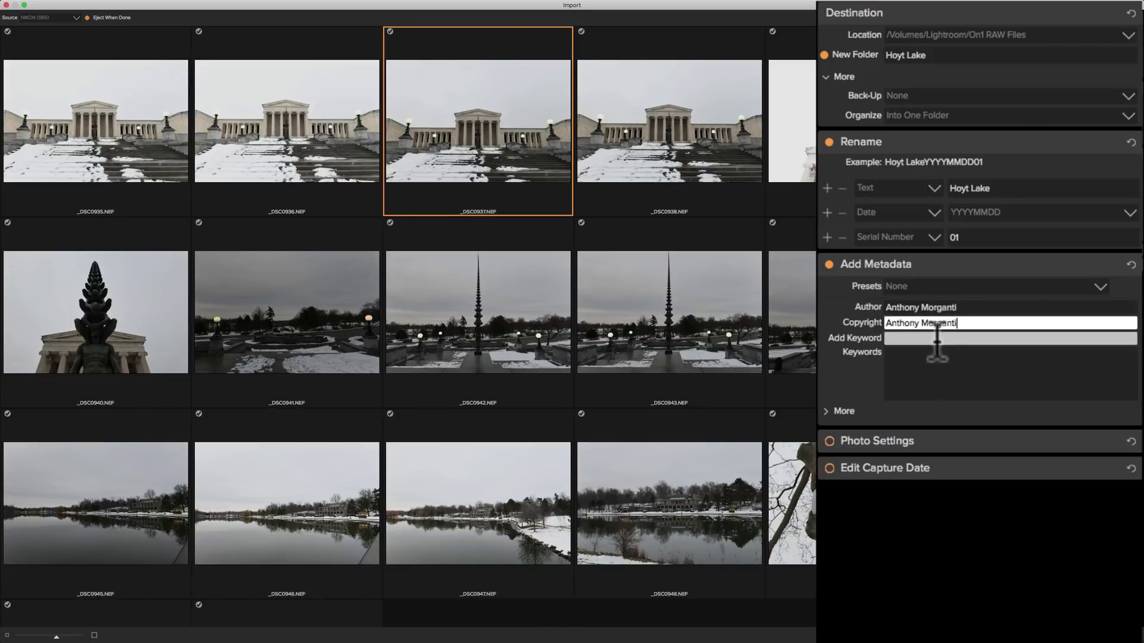
Step: Add the keywords 'hoyt lake' and the photographer's name to the import metadata
{"action": "left_click", "coordinate": [937, 338]}
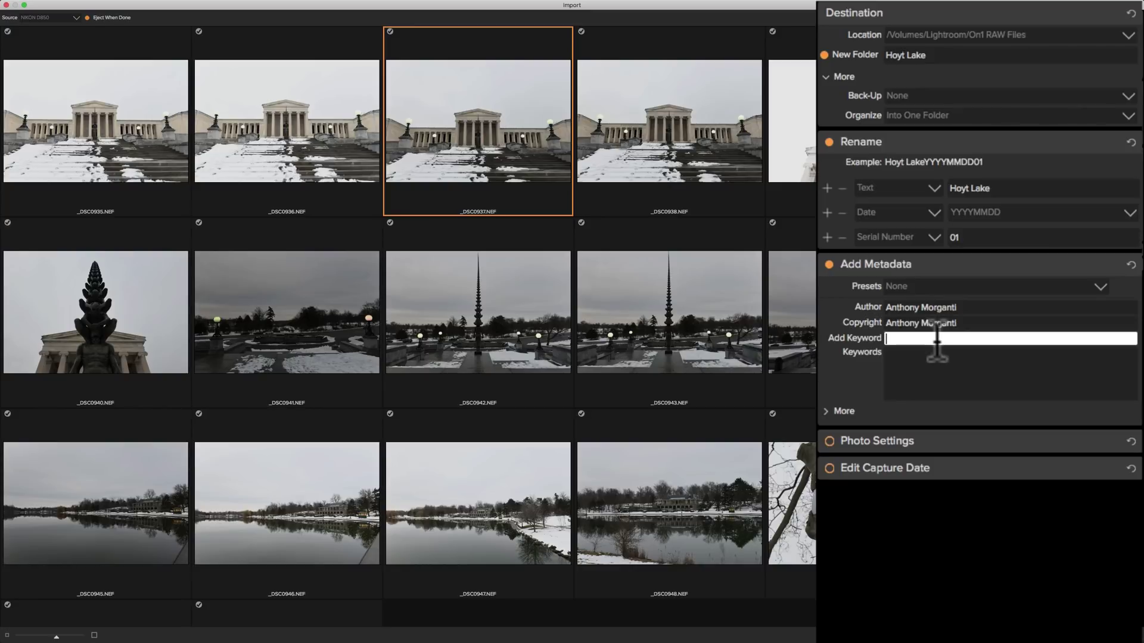
{"action": "type", "text": "Hoyt"}
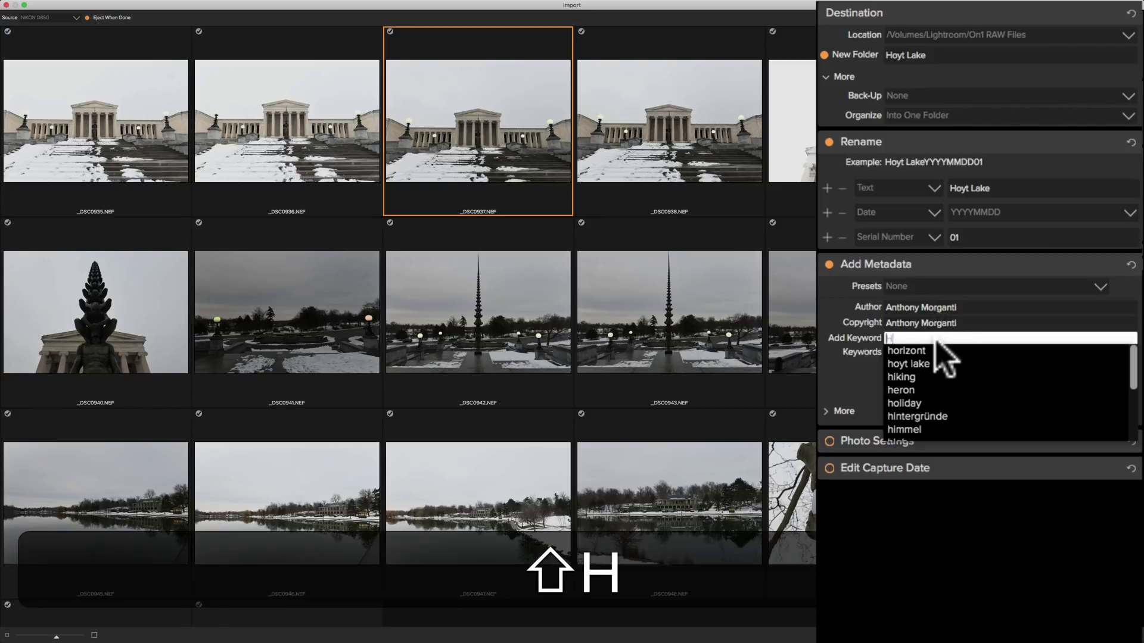
{"action": "key", "text": "BackSpace"}
{"action": "key", "text": "BackSpace"}
{"action": "key", "text": "BackSpace"}
{"action": "key", "text": "BackSpace"}
{"action": "key", "text": "BackSpace"}
{"action": "type", "text": "ho"}
{"action": "key", "text": "BackSpace"}
{"action": "type", "text": "oyt lake"}
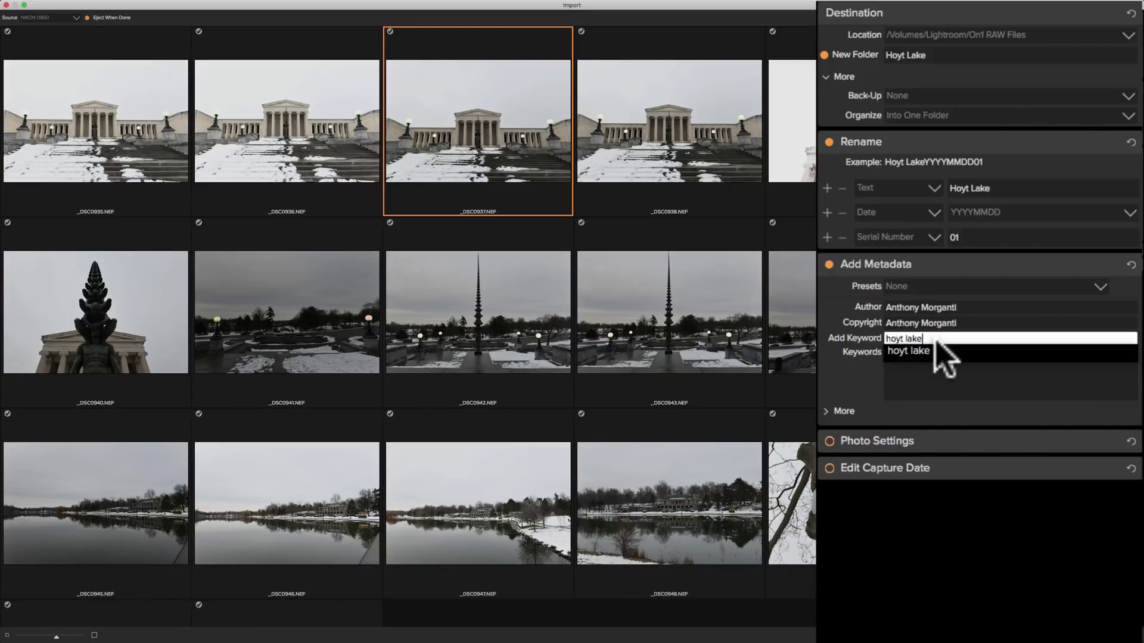
{"action": "key", "text": "Return"}
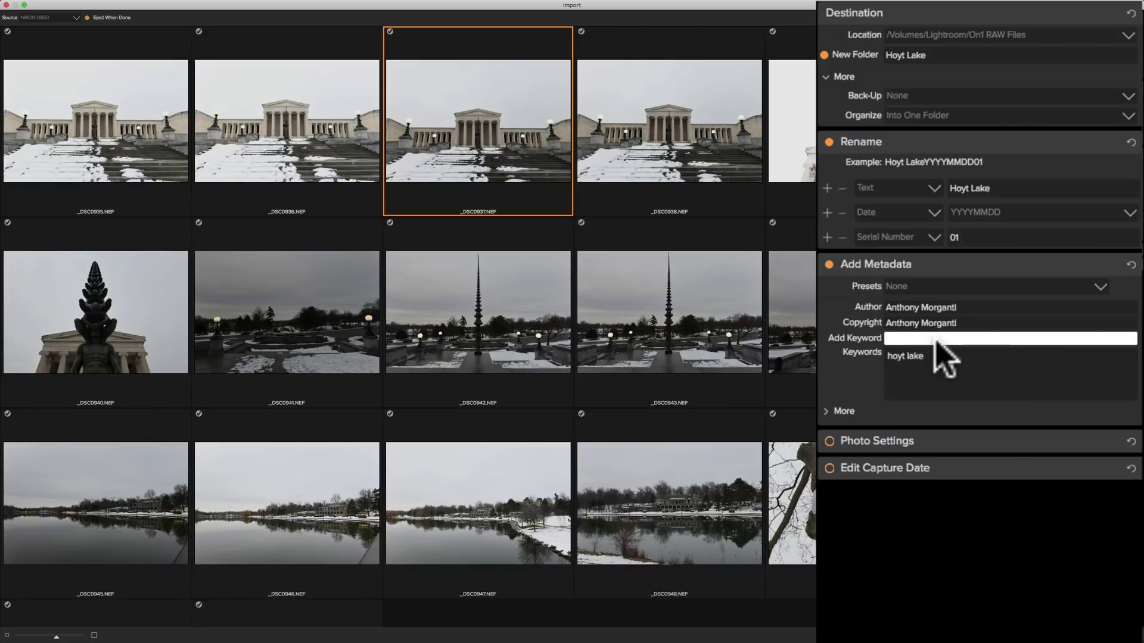
{"action": "type", "text": "anthony morganti"}
{"action": "key", "text": "Return"}
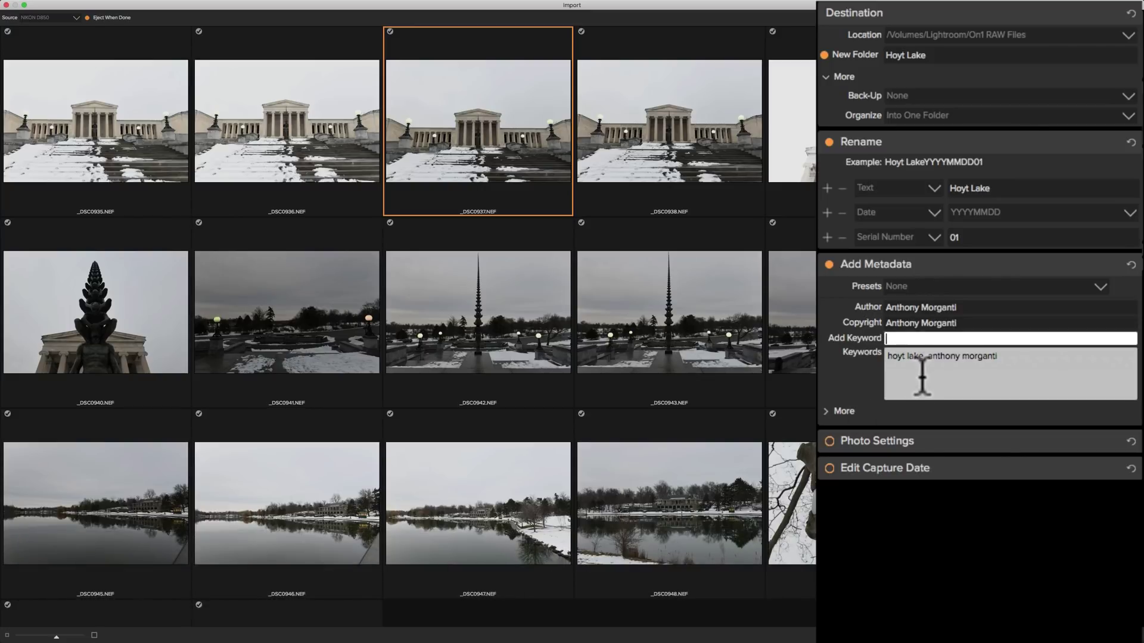
Step: Expand the extra metadata and enter the contact address, city, state and postal code
{"action": "left_click", "coordinate": [825, 410]}
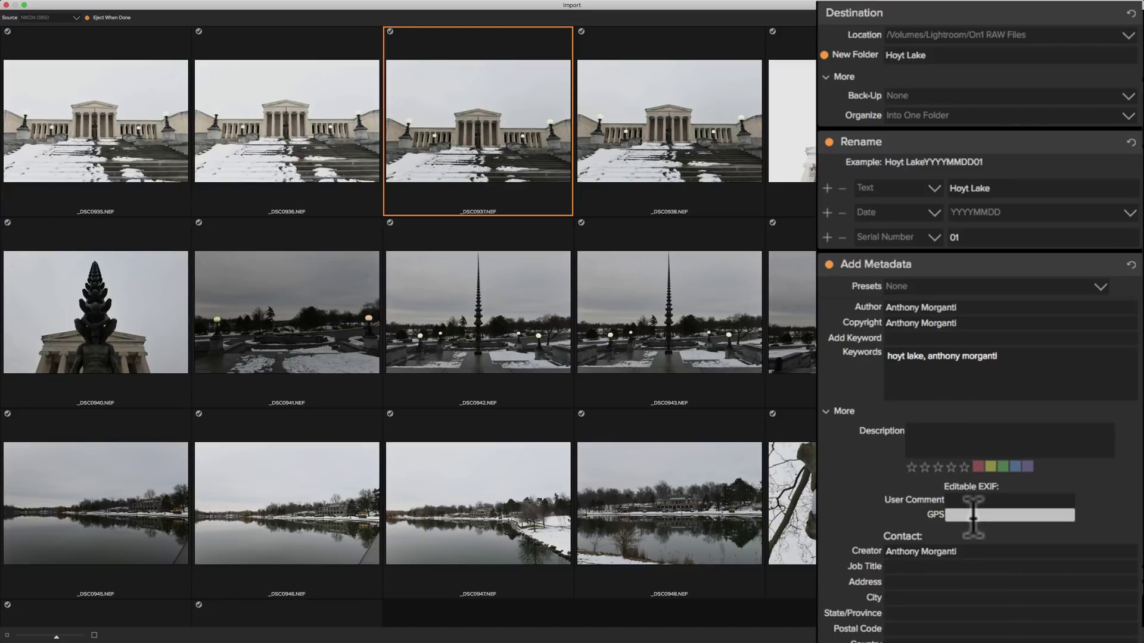
{"action": "left_click", "coordinate": [899, 581]}
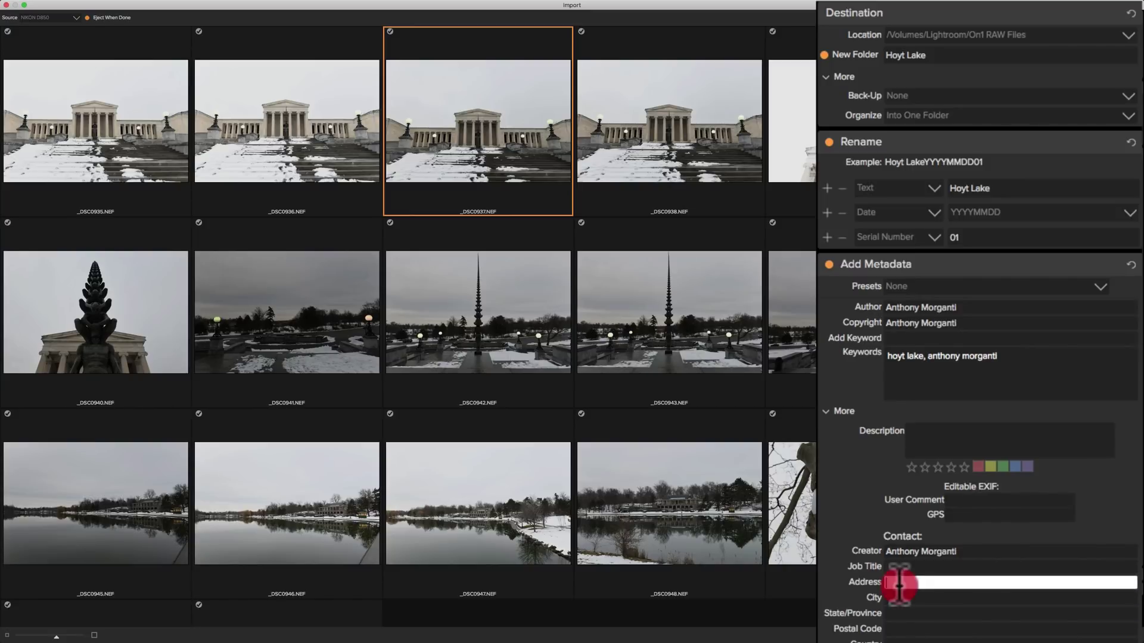
{"action": "type", "text": "PO"}
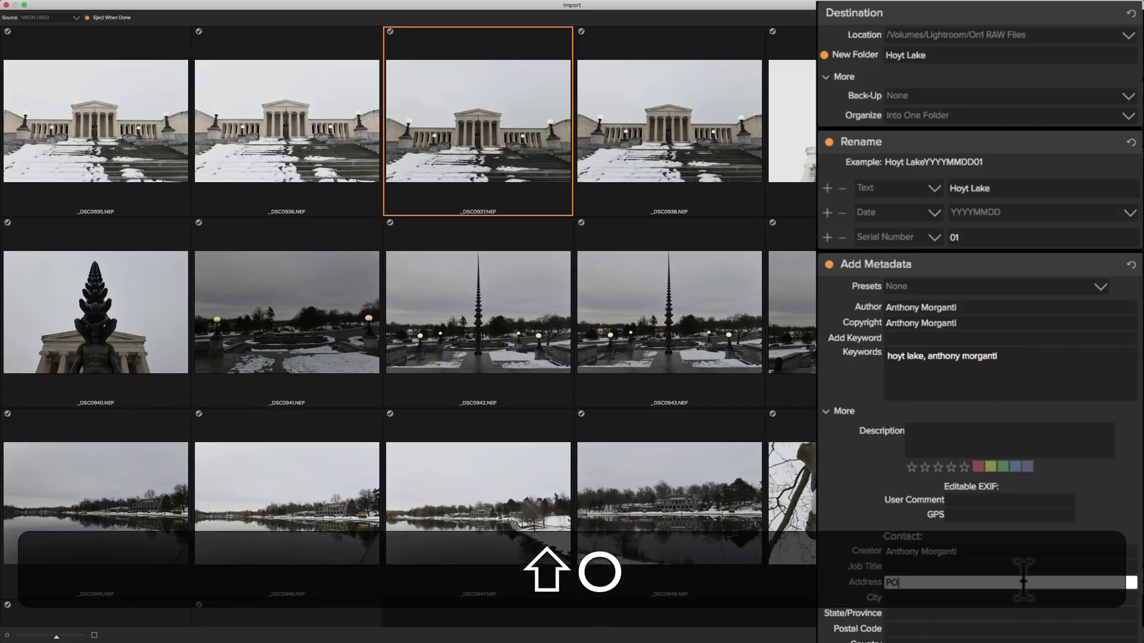
{"action": "key", "text": "BackSpace"}
{"action": "type", "text": ".O. Box"}
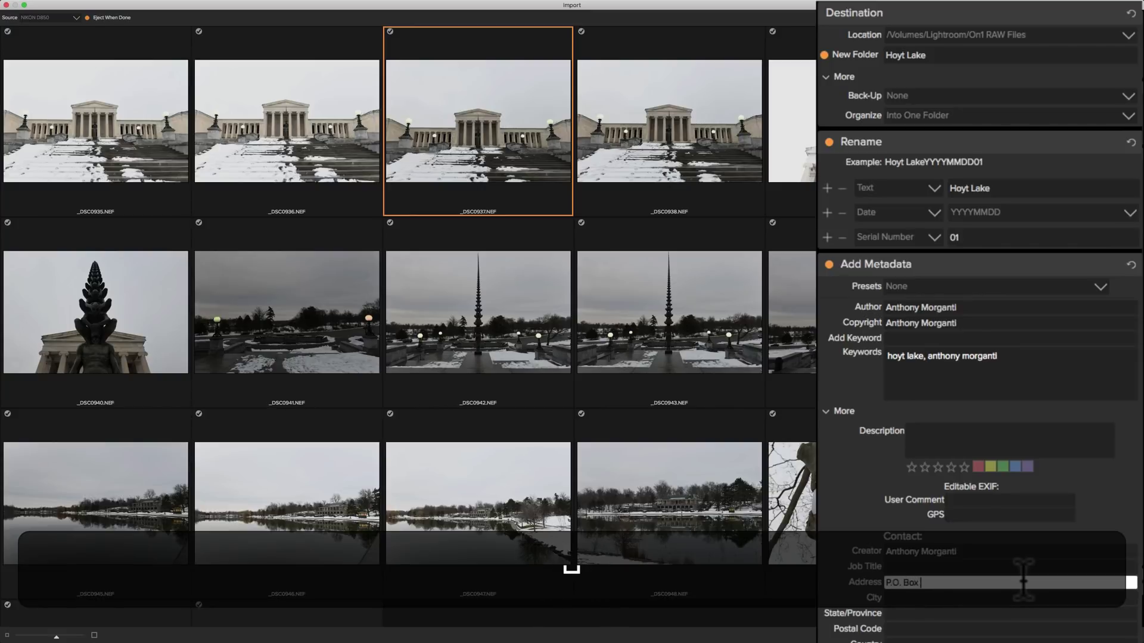
{"action": "type", "text": " 805"}
{"action": "left_click", "coordinate": [933, 597]}
{"action": "type", "text": "Bufa"}
{"action": "key", "text": "BackSpace"}
{"action": "type", "text": "falo"}
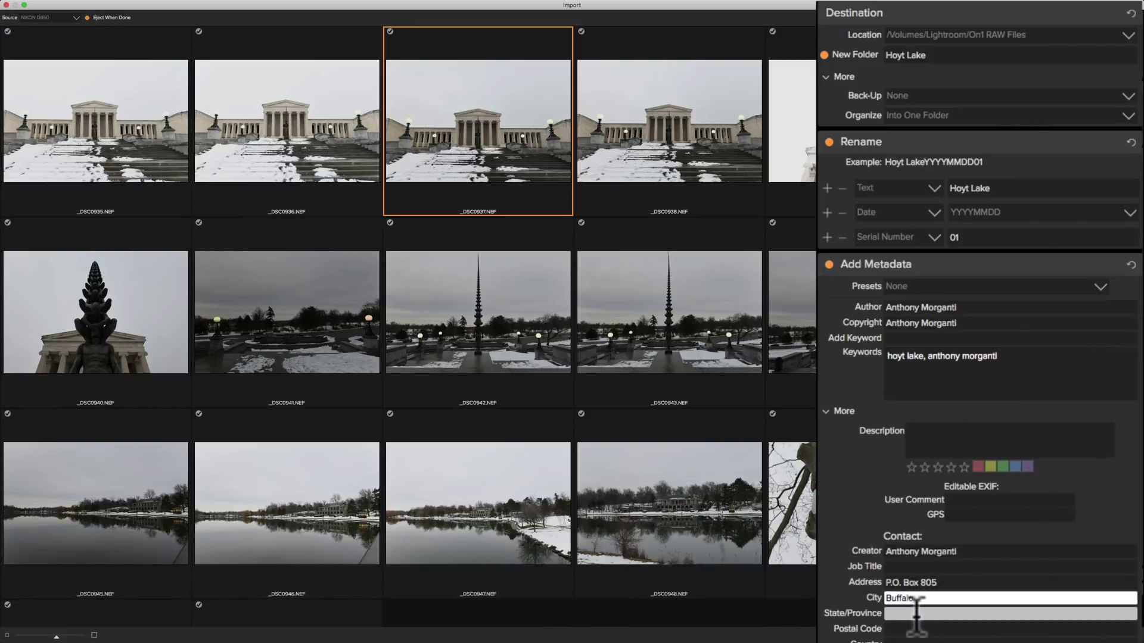
{"action": "left_click", "coordinate": [917, 613]}
{"action": "type", "text": "New "}
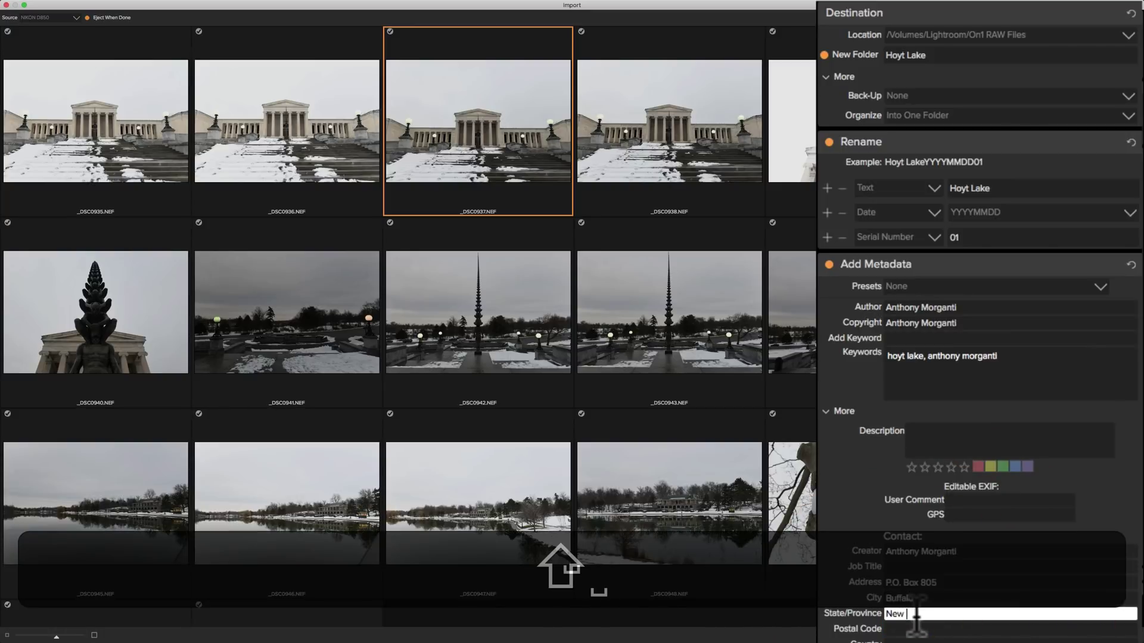
{"action": "type", "text": "York"}
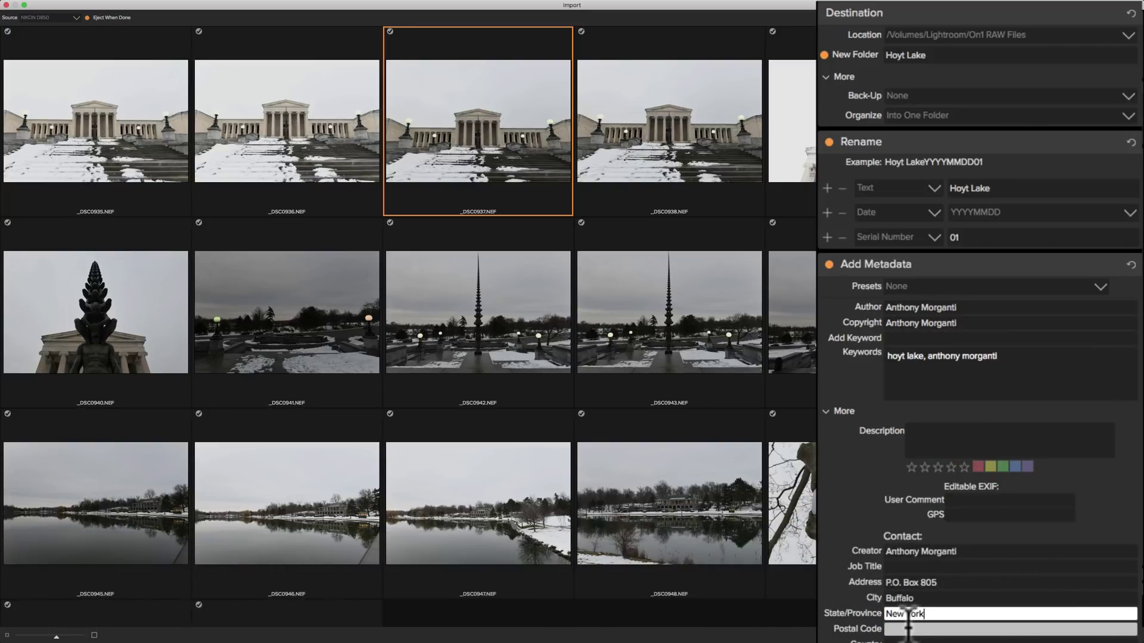
{"action": "left_click", "coordinate": [905, 629]}
{"action": "type", "text": "14220"}
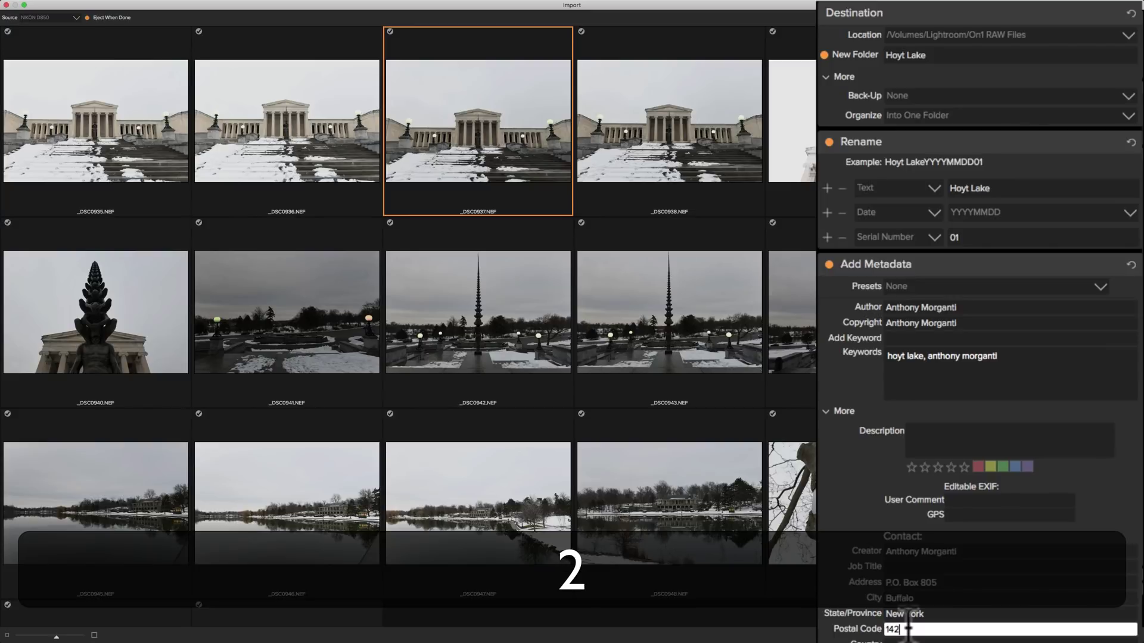
Step: Set the contact country to USA and enter the photographer's website
{"action": "left_click", "coordinate": [1013, 360]}
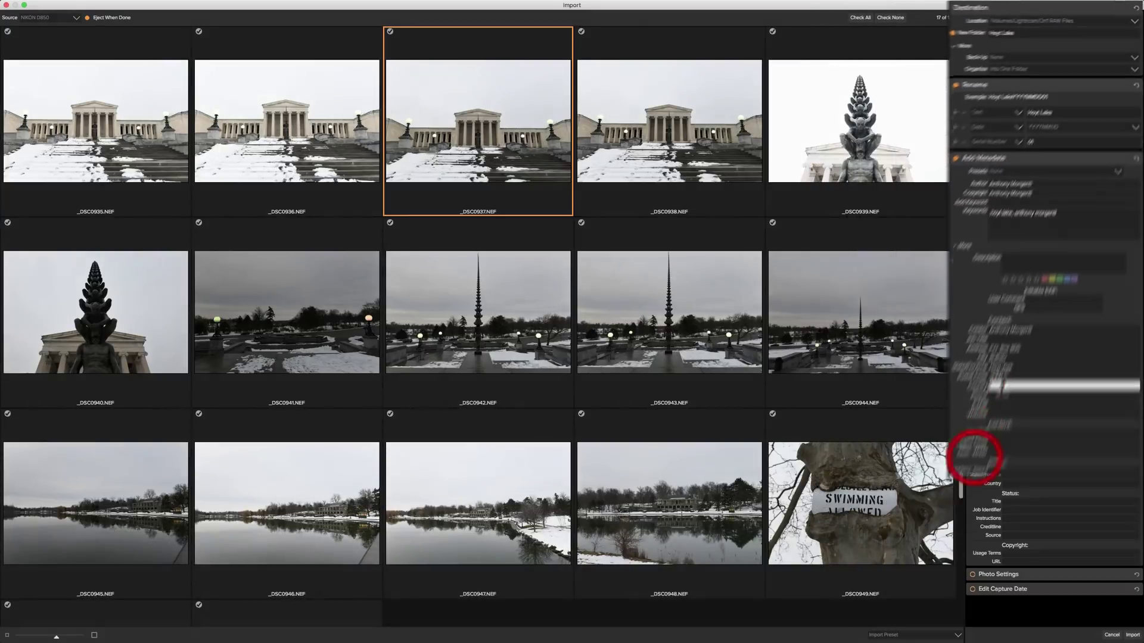
{"action": "type", "text": "USA"}
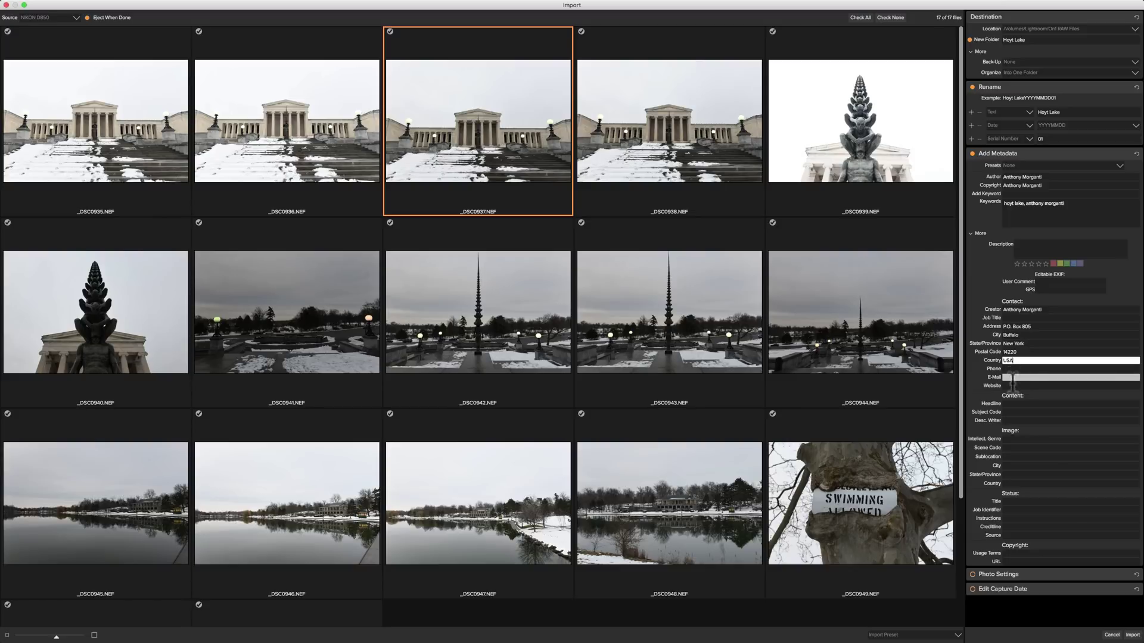
{"action": "left_click", "coordinate": [1012, 385]}
{"action": "type", "text": "www.Anthony"}
{"action": "key", "text": "BackSpace"}
{"action": "type", "text": "Morganti.c"}
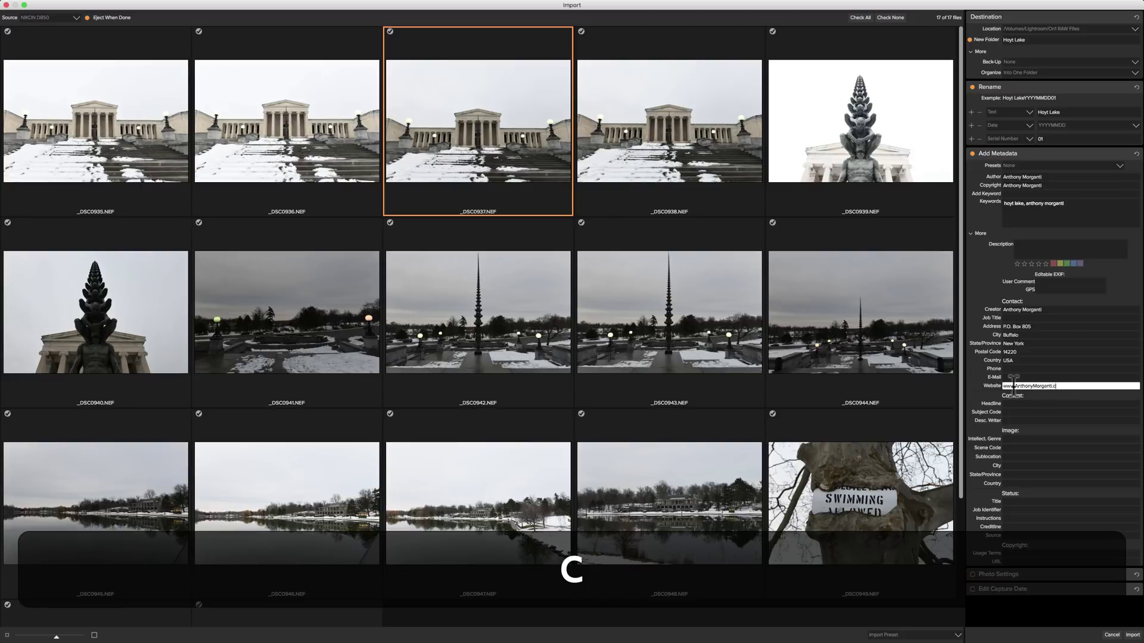
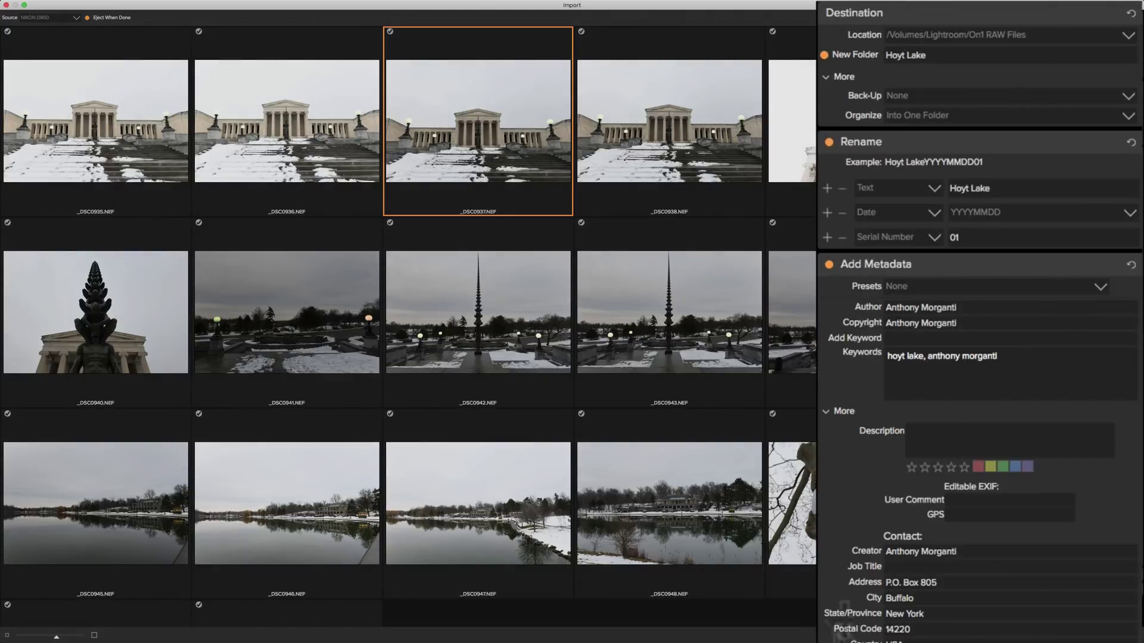
Step: Save the current metadata as a new preset named 'Import Preset', excluding keywords
{"action": "left_click", "coordinate": [1089, 206]}
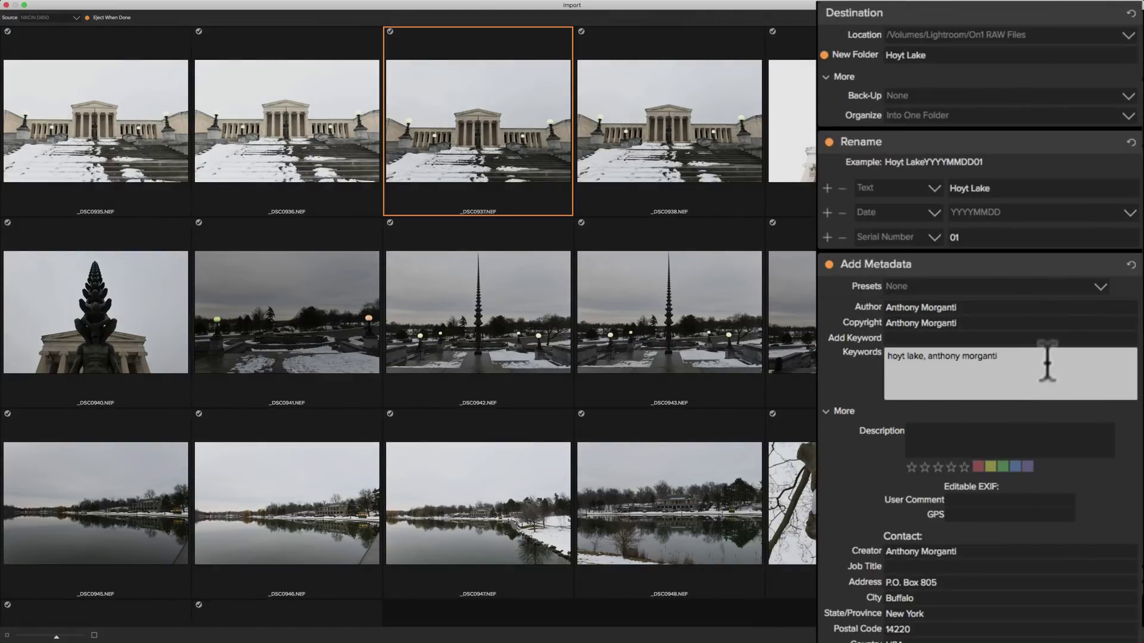
{"action": "left_click", "coordinate": [1100, 287]}
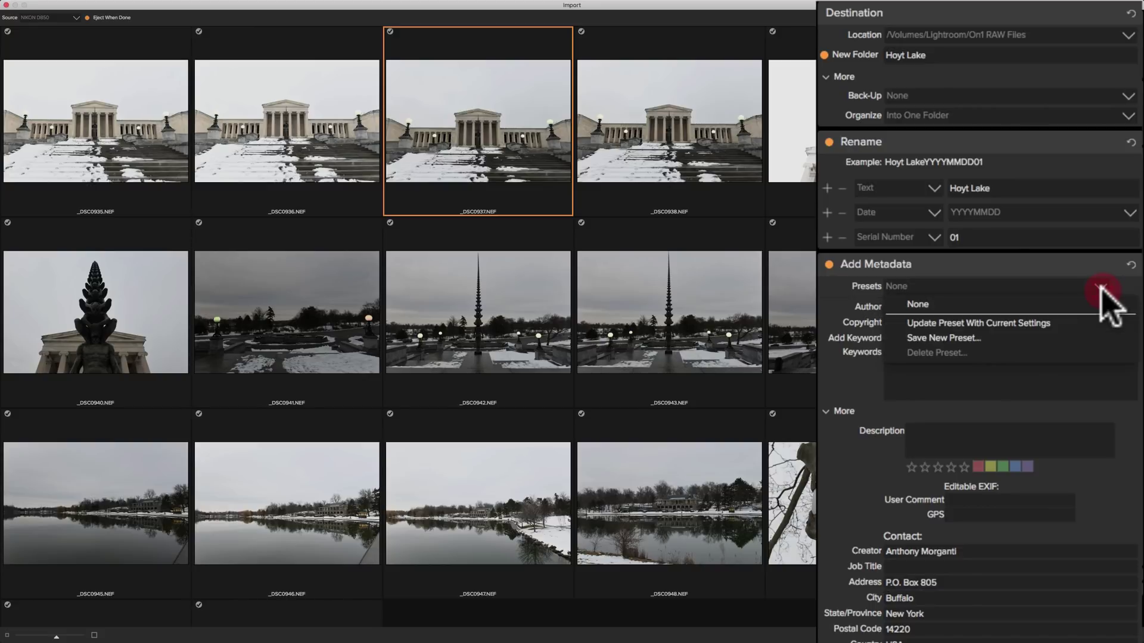
{"action": "left_click", "coordinate": [981, 338]}
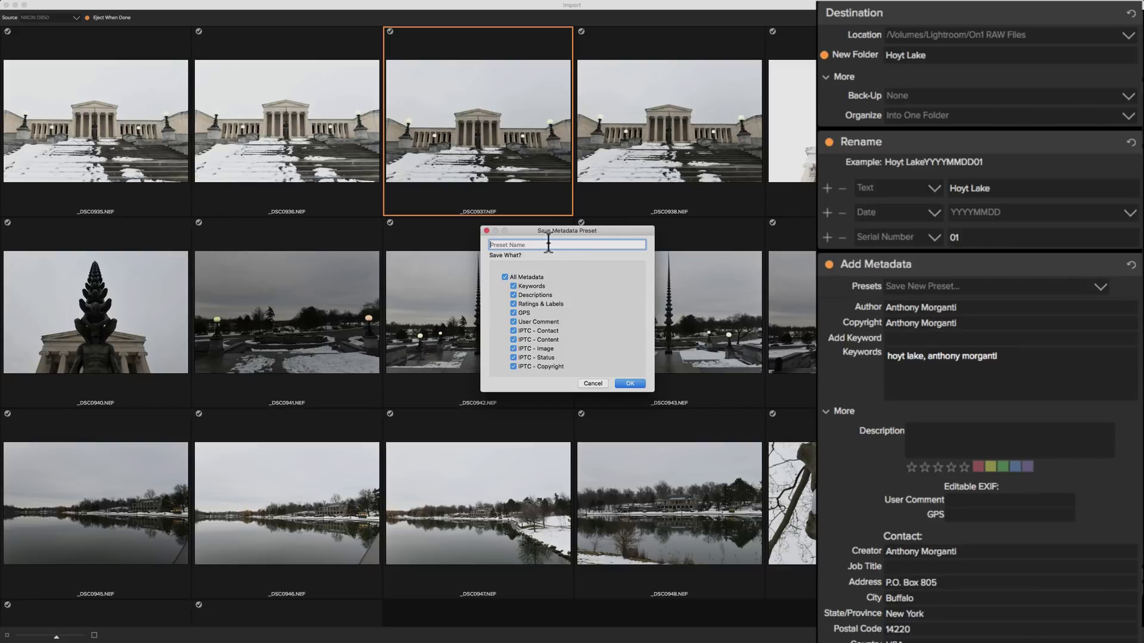
{"action": "type", "text": "IM"}
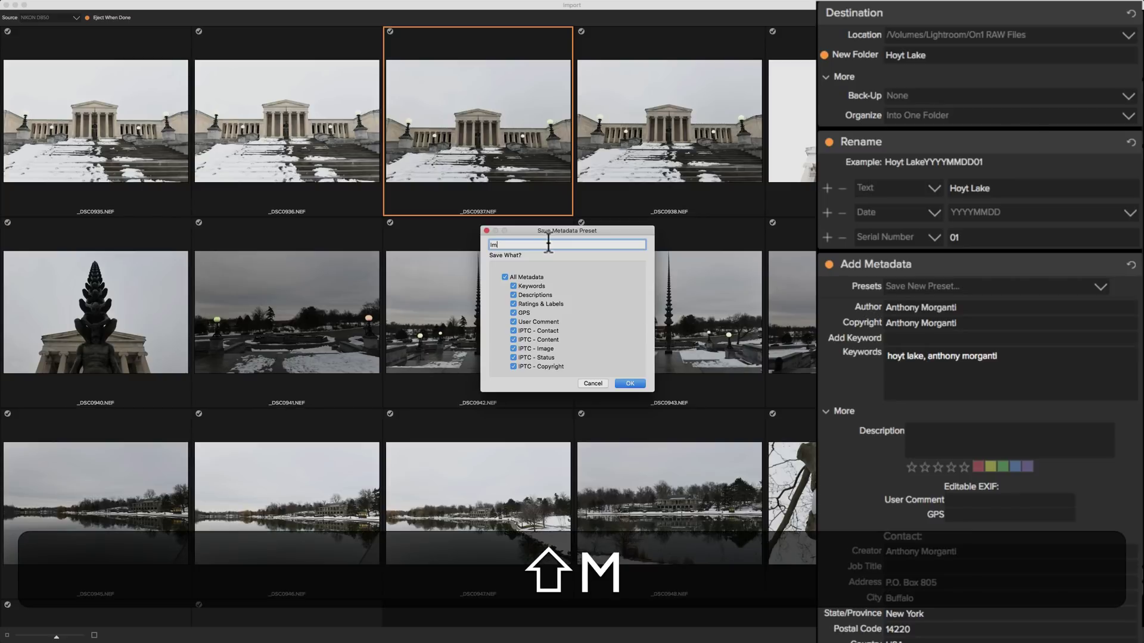
{"action": "key", "text": "BackSpace"}
{"action": "type", "text": "mport Prew"}
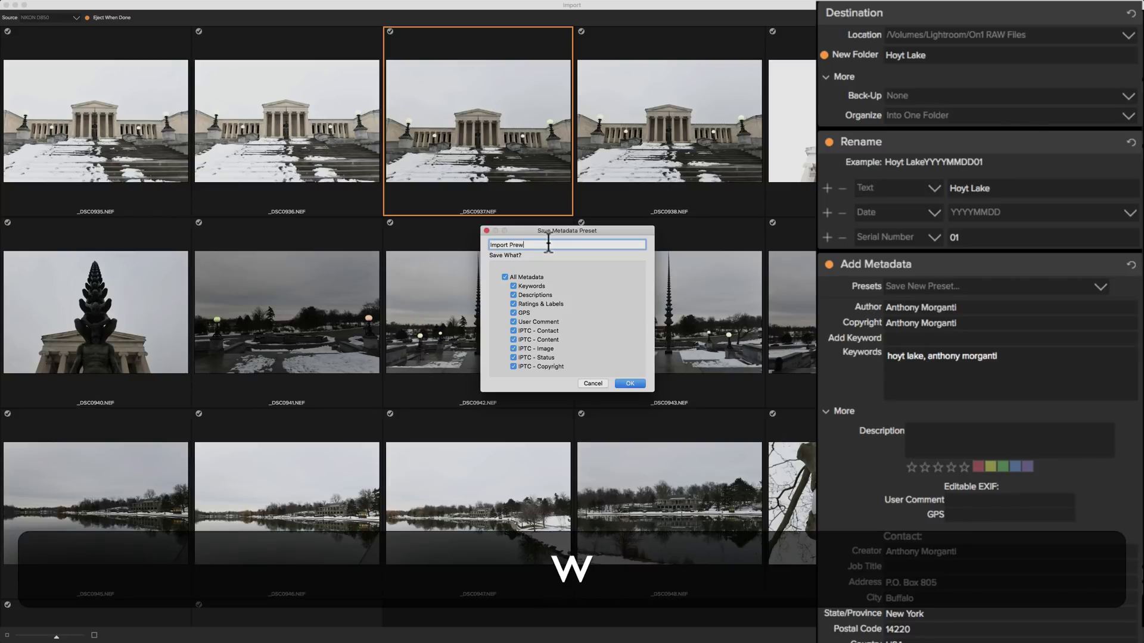
{"action": "key", "text": "BackSpace"}
{"action": "type", "text": "set"}
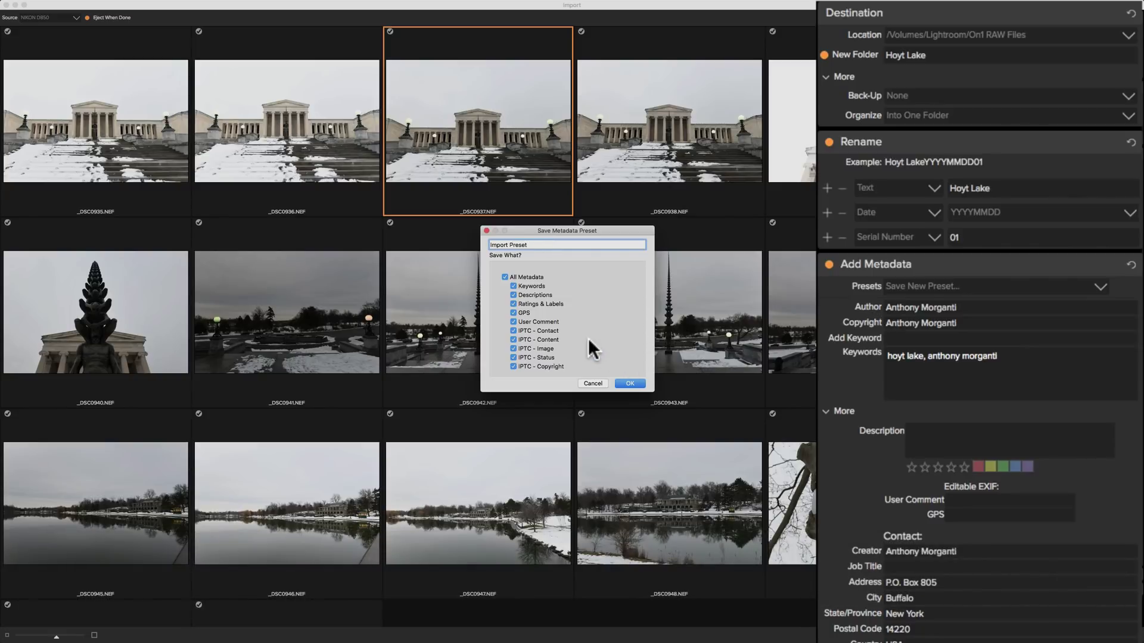
{"action": "left_click", "coordinate": [512, 286]}
{"action": "left_click", "coordinate": [629, 383]}
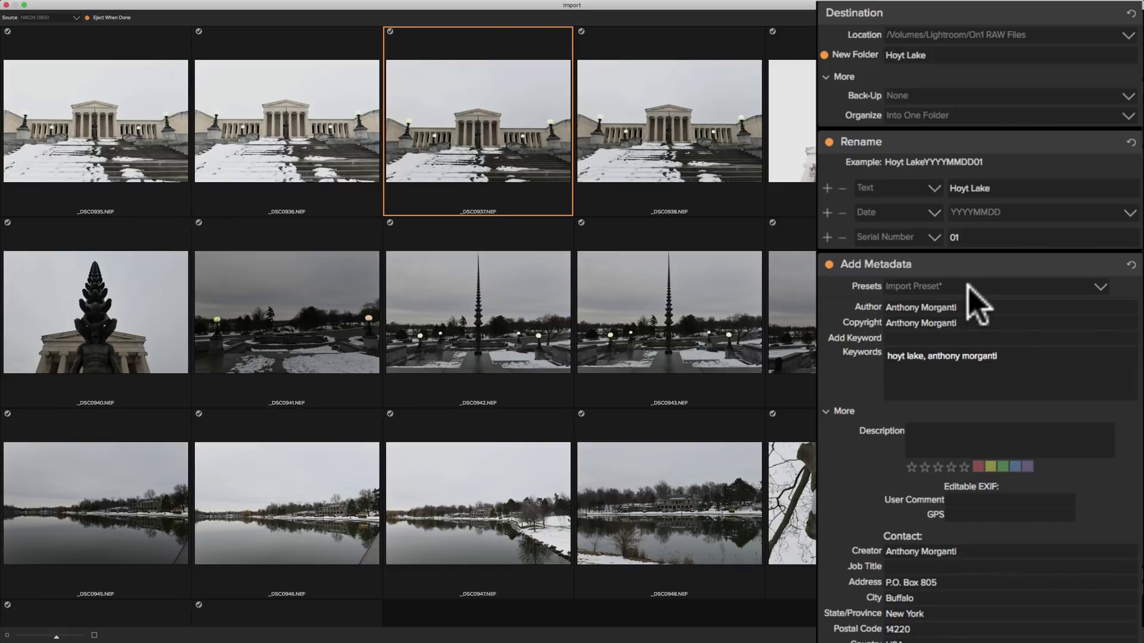
Step: Apply the Import Preset metadata, then give imported photos a three-star rating and blue label
{"action": "left_click", "coordinate": [1080, 284]}
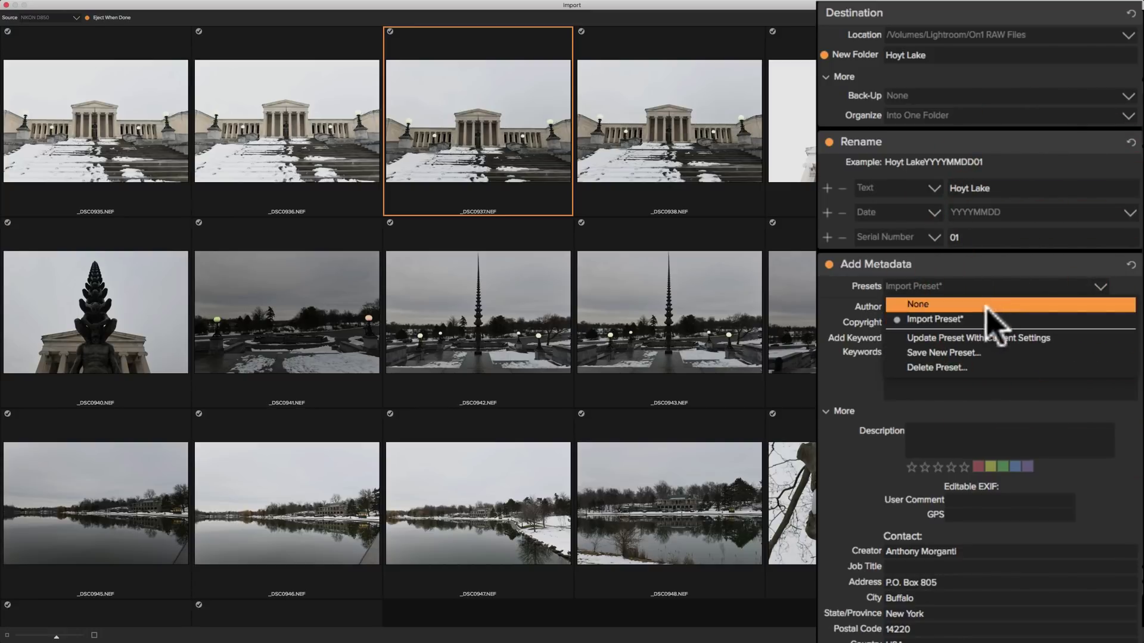
{"action": "left_click", "coordinate": [962, 320]}
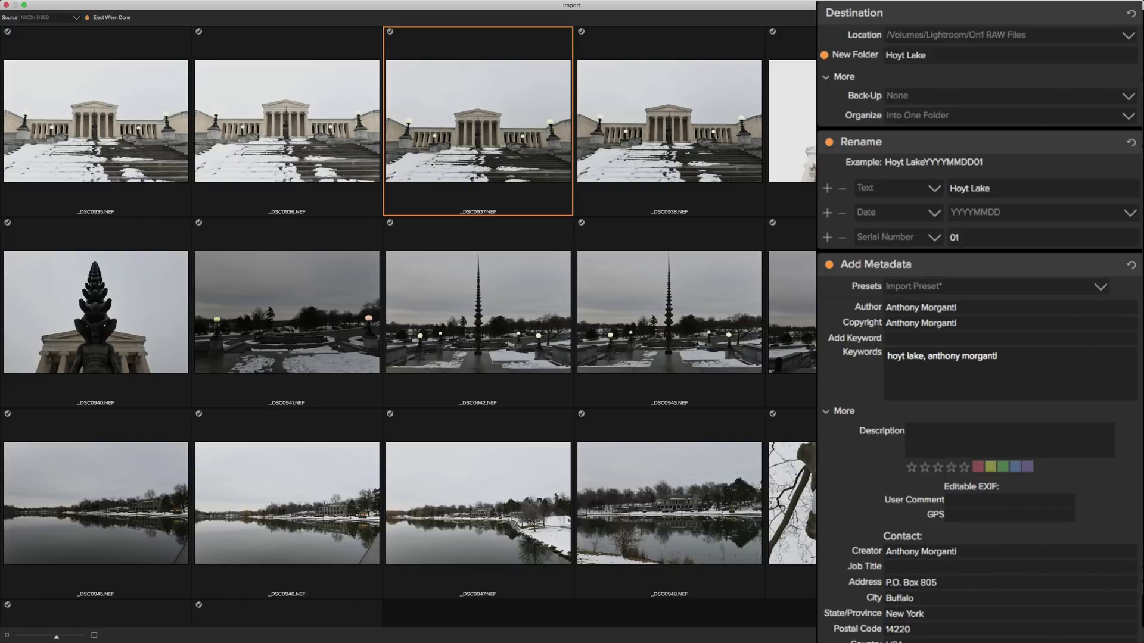
{"action": "left_click", "coordinate": [984, 614]}
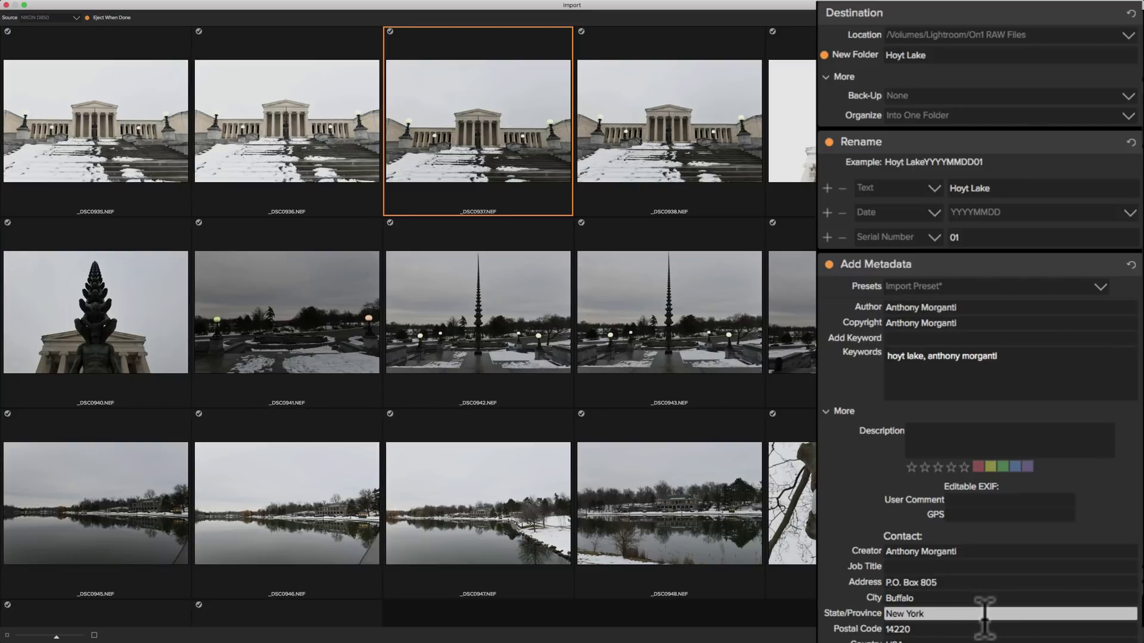
{"action": "key", "text": "Return"}
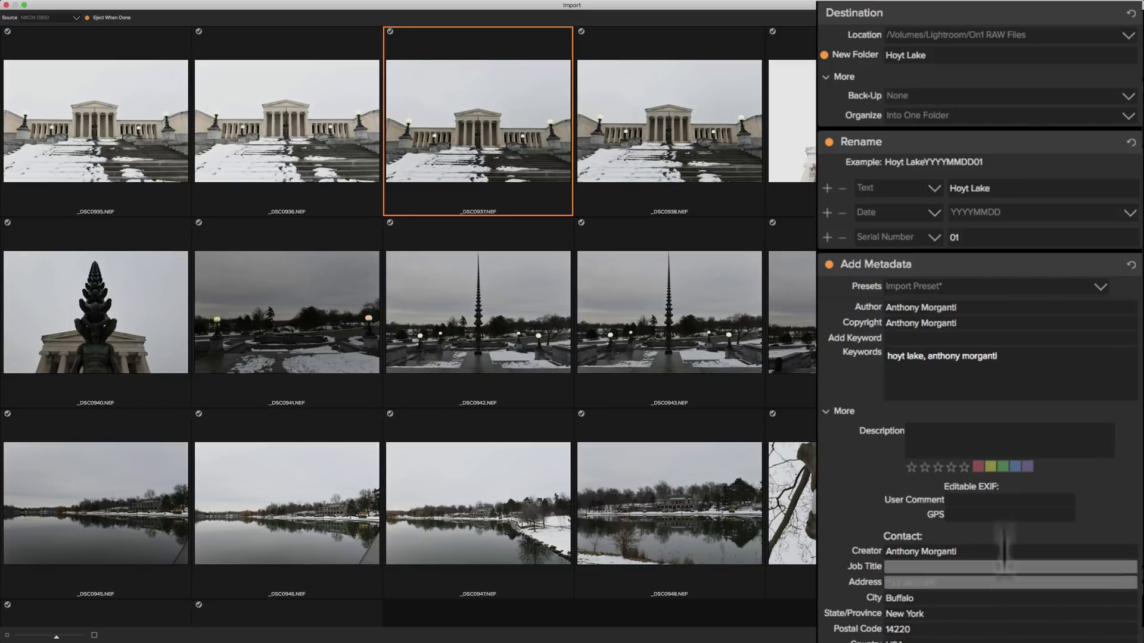
{"action": "left_click", "coordinate": [937, 467]}
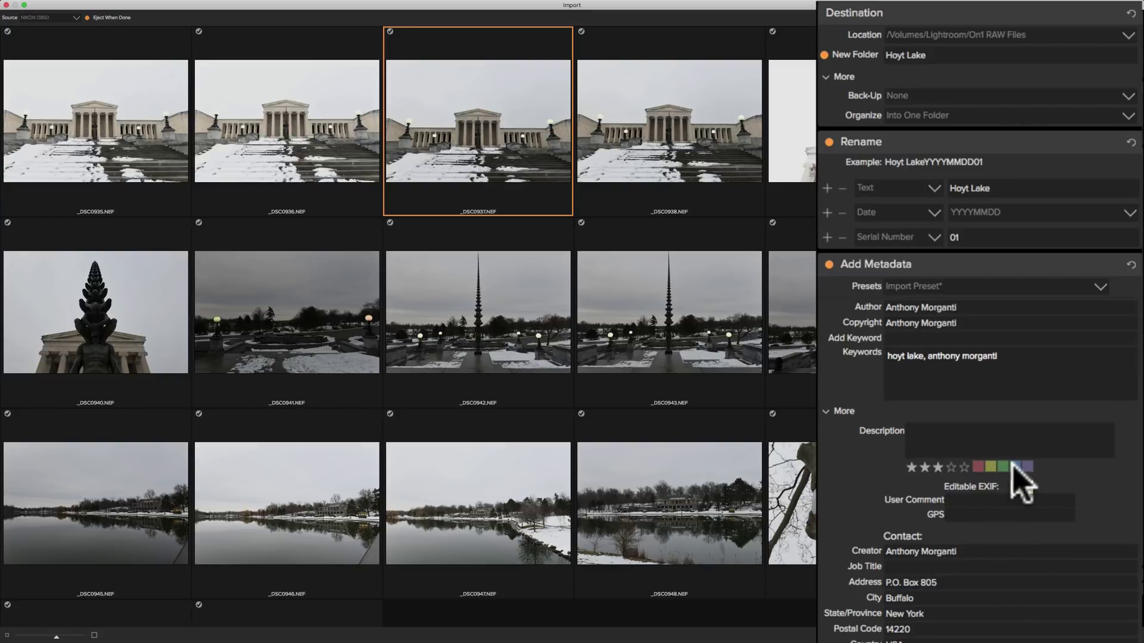
{"action": "left_click", "coordinate": [1013, 465]}
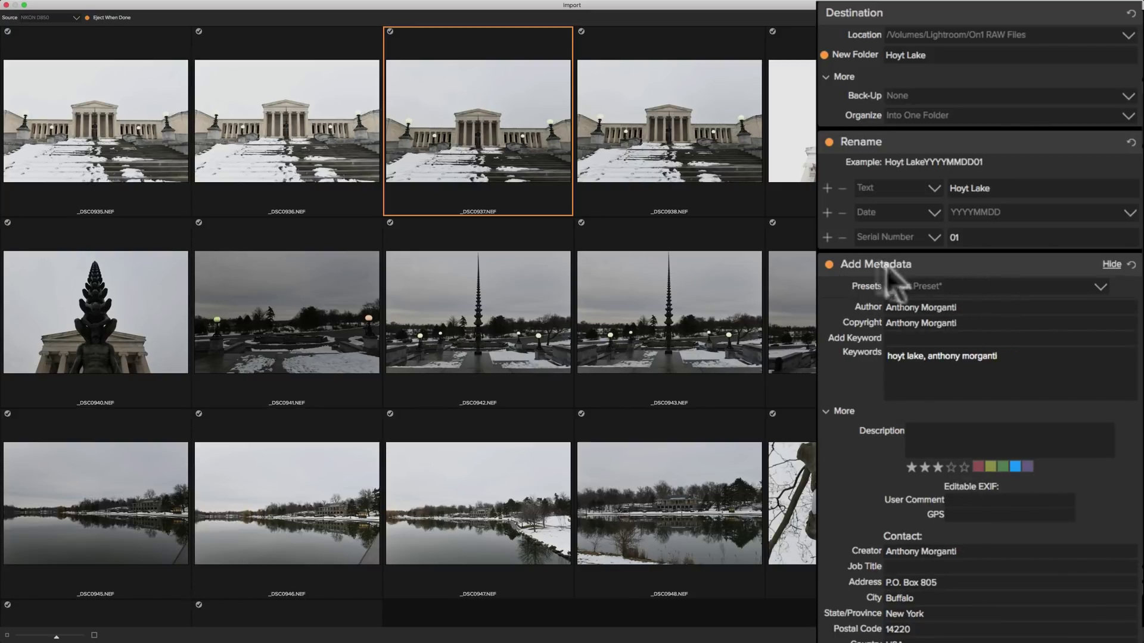
Step: Collapse the metadata and rename sections, then expand and enable Photo Settings
{"action": "left_click", "coordinate": [984, 262]}
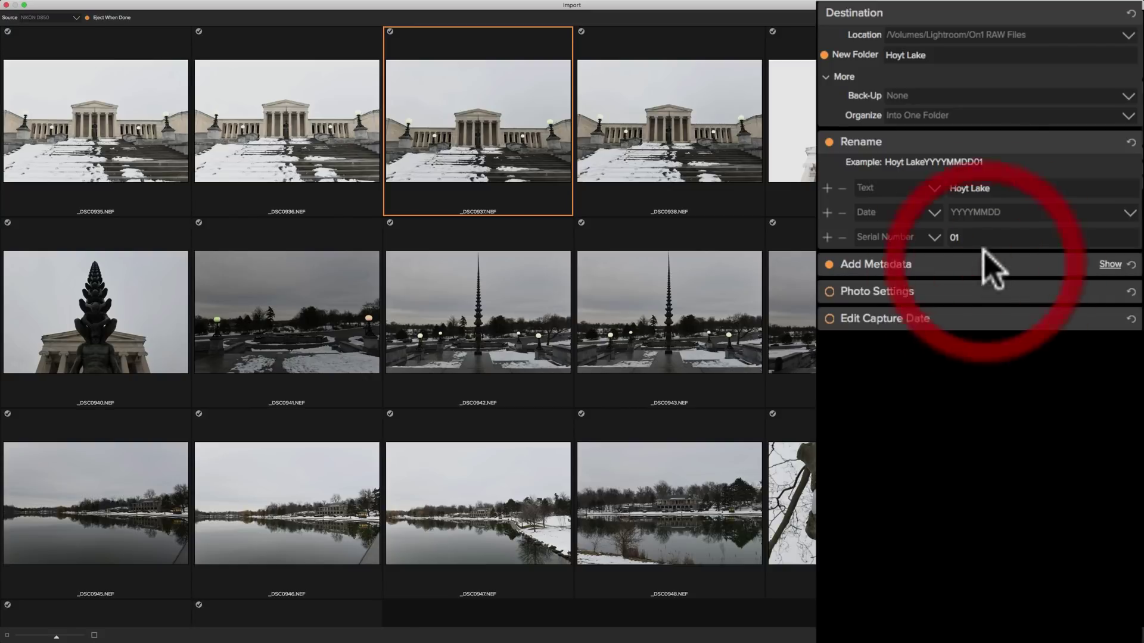
{"action": "left_click", "coordinate": [960, 143]}
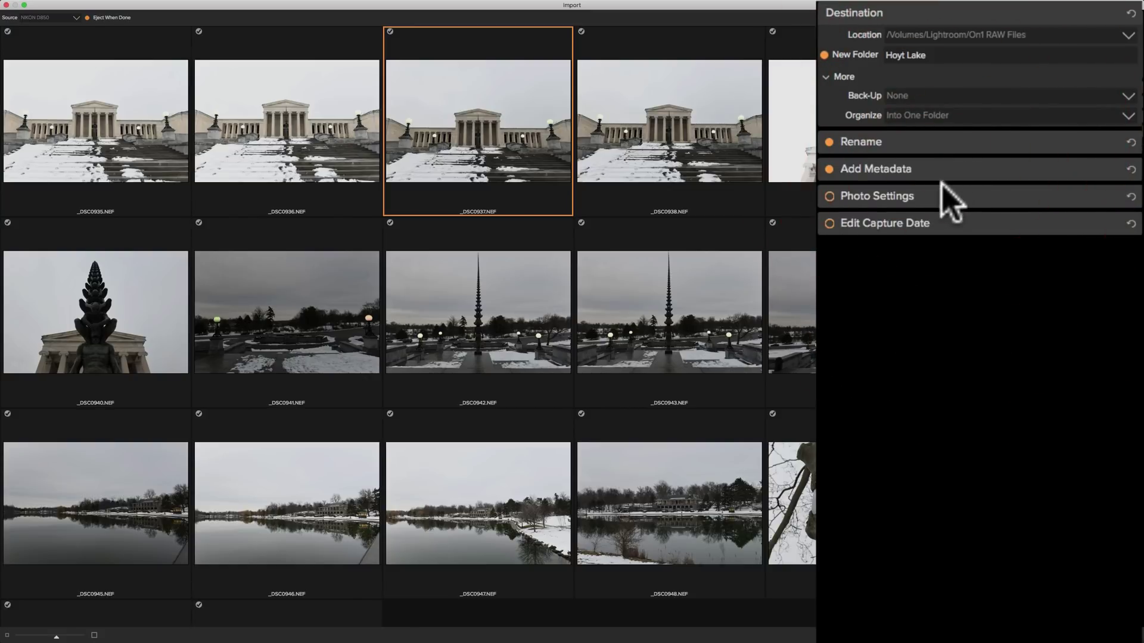
{"action": "left_click", "coordinate": [988, 197]}
{"action": "left_click", "coordinate": [829, 196]}
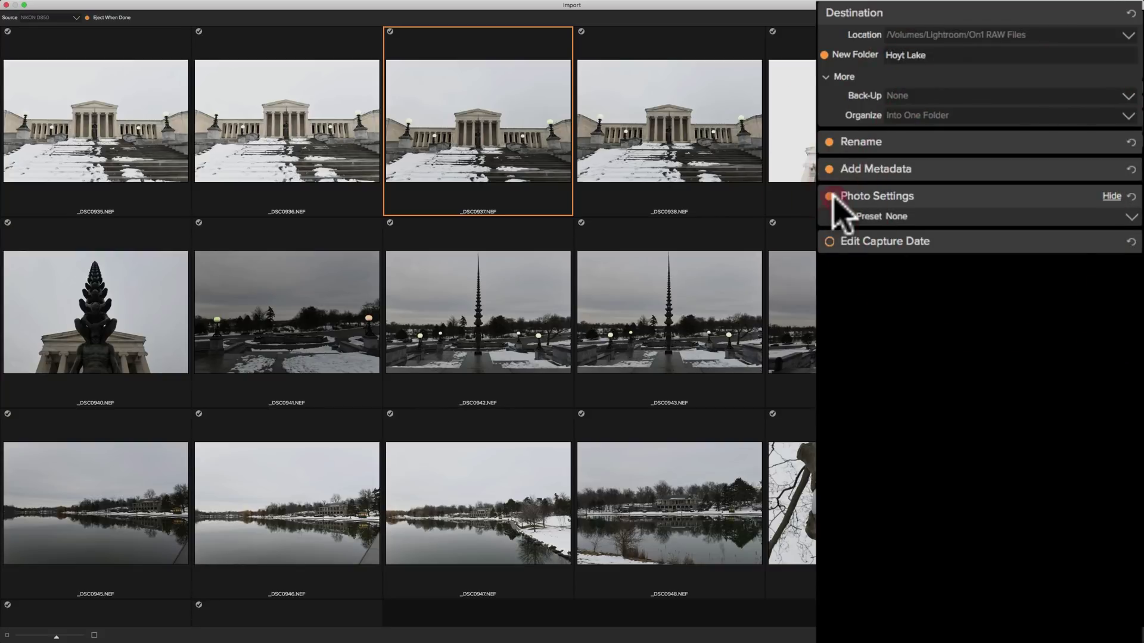
Step: Choose the HDR Landscape preset from the Landscape category in Add Preset
{"action": "left_click", "coordinate": [1048, 218]}
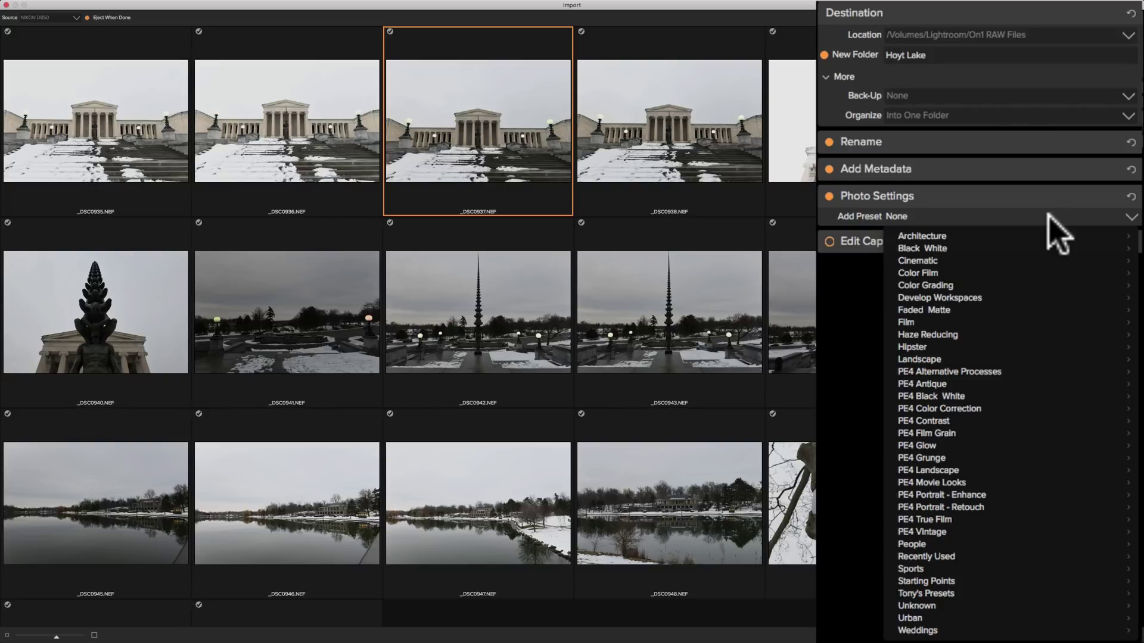
{"action": "mouse_move", "coordinate": [977, 383]}
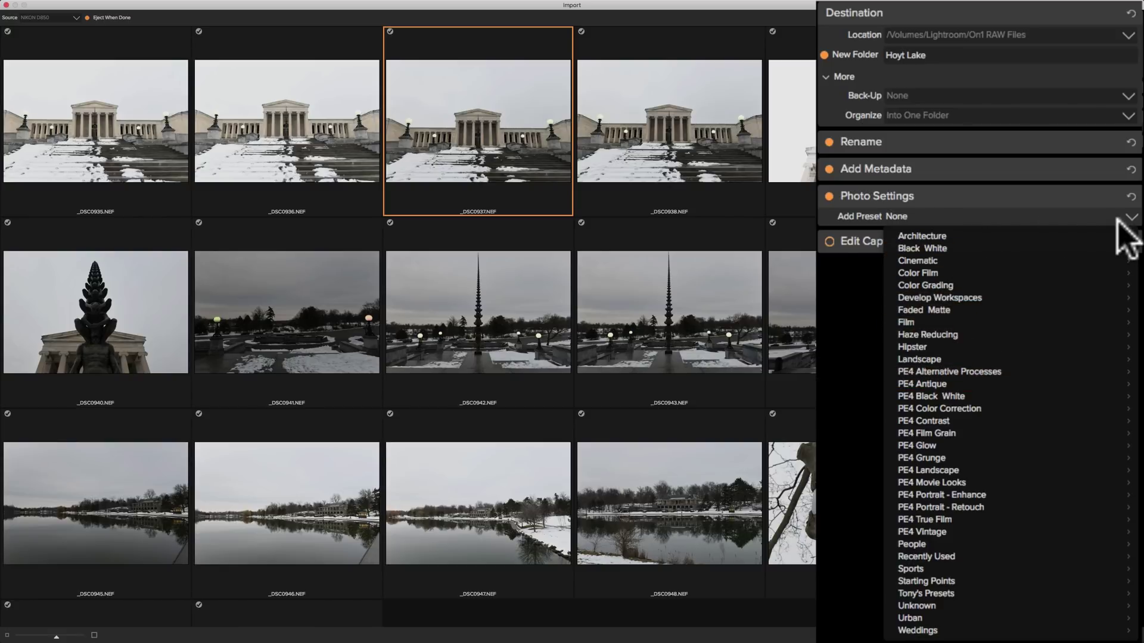
{"action": "left_click", "coordinate": [1081, 220]}
{"action": "left_click", "coordinate": [1044, 221]}
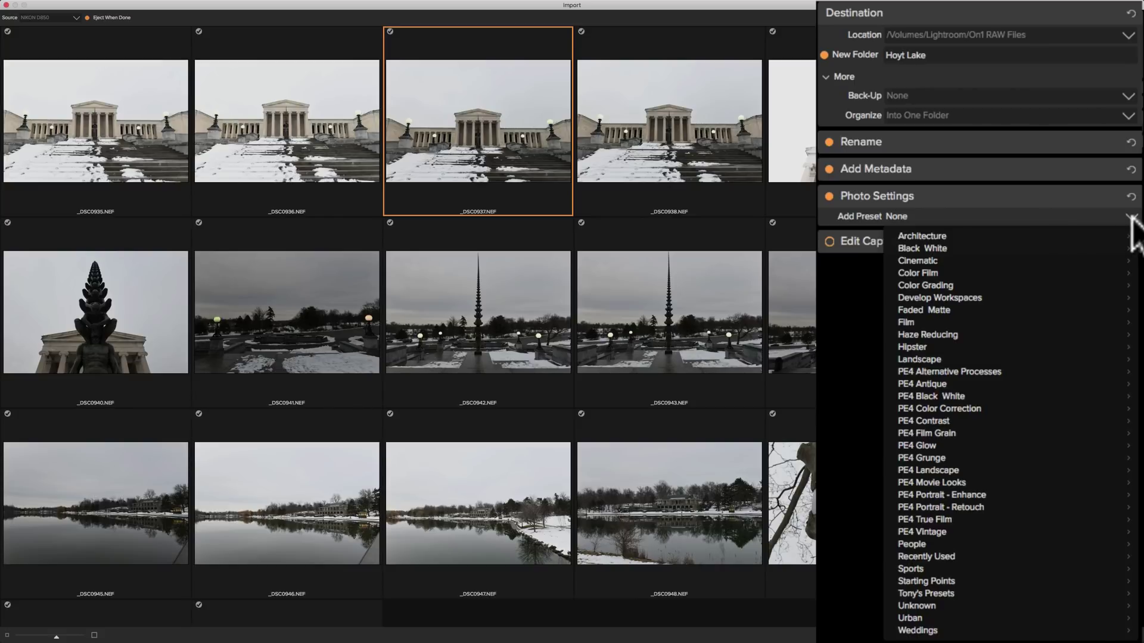
{"action": "mouse_move", "coordinate": [1013, 233]}
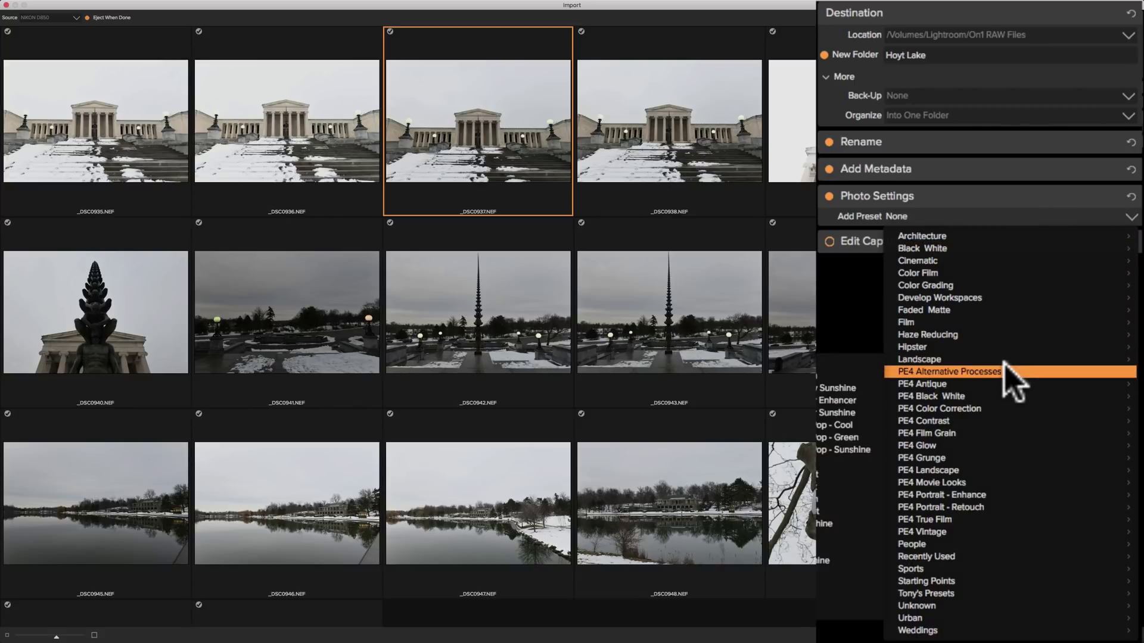
{"action": "mouse_move", "coordinate": [994, 374]}
{"action": "mouse_move", "coordinate": [925, 396]}
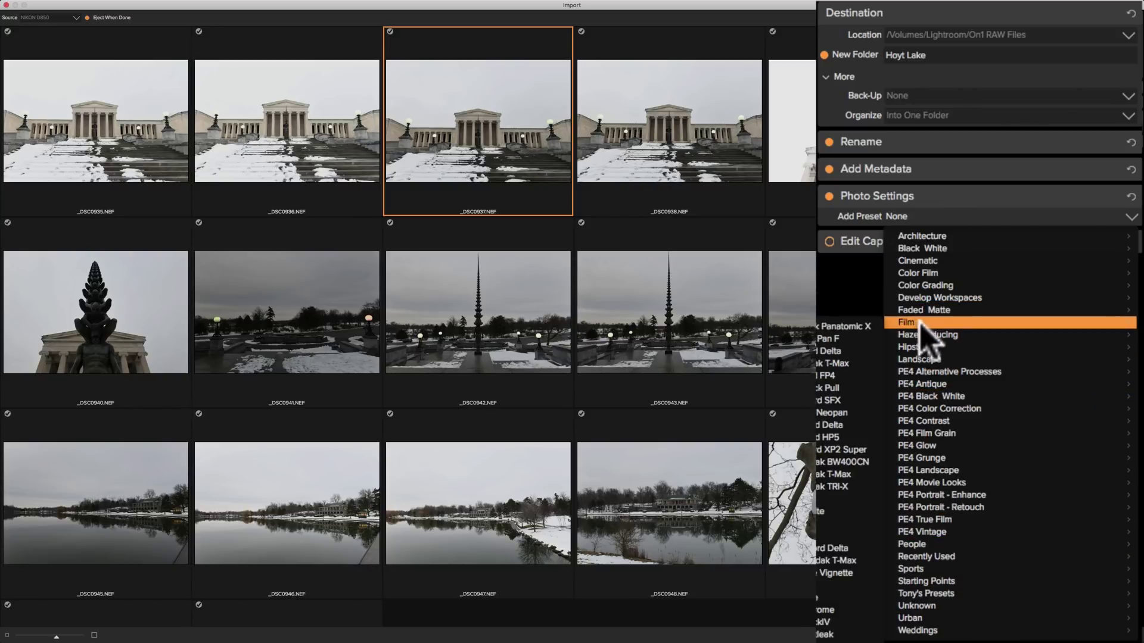
{"action": "mouse_move", "coordinate": [920, 253]}
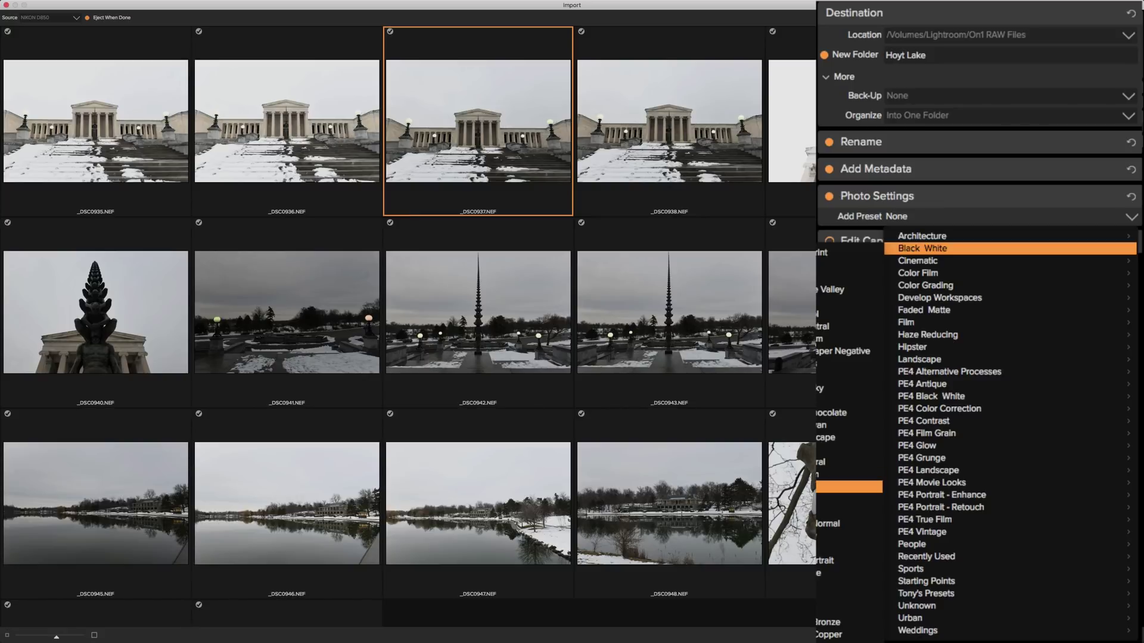
{"action": "left_click", "coordinate": [848, 437]}
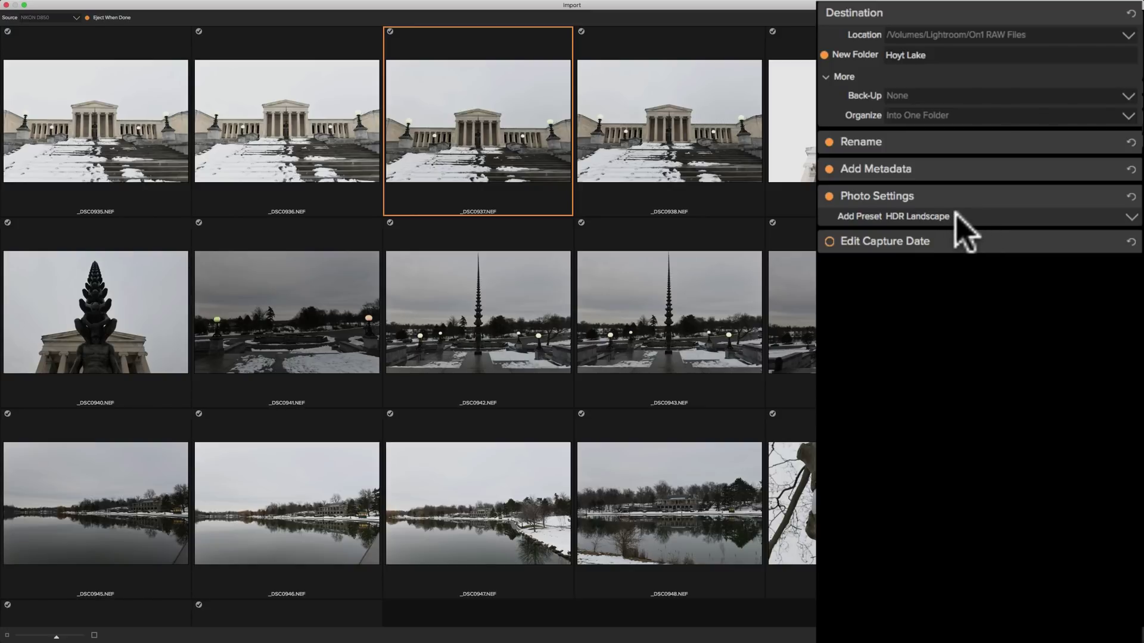
Step: Set Edit Capture Date to Adjust TimeZone with a -3 offset (2:28:39 PM), then disable it
{"action": "left_click", "coordinate": [948, 240]}
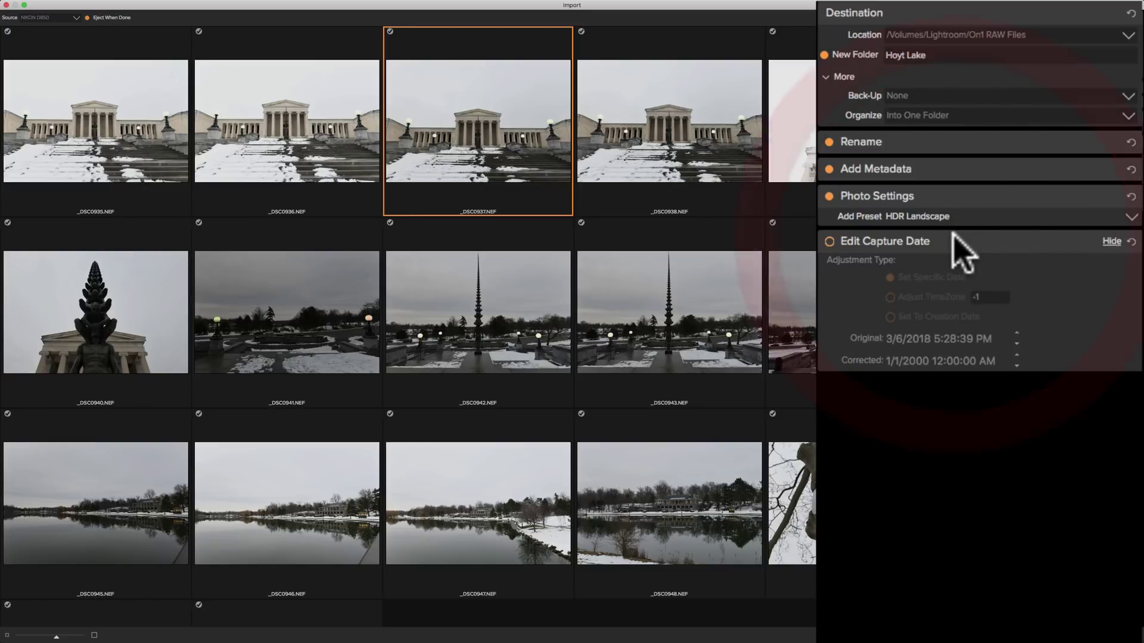
{"action": "left_click", "coordinate": [828, 241]}
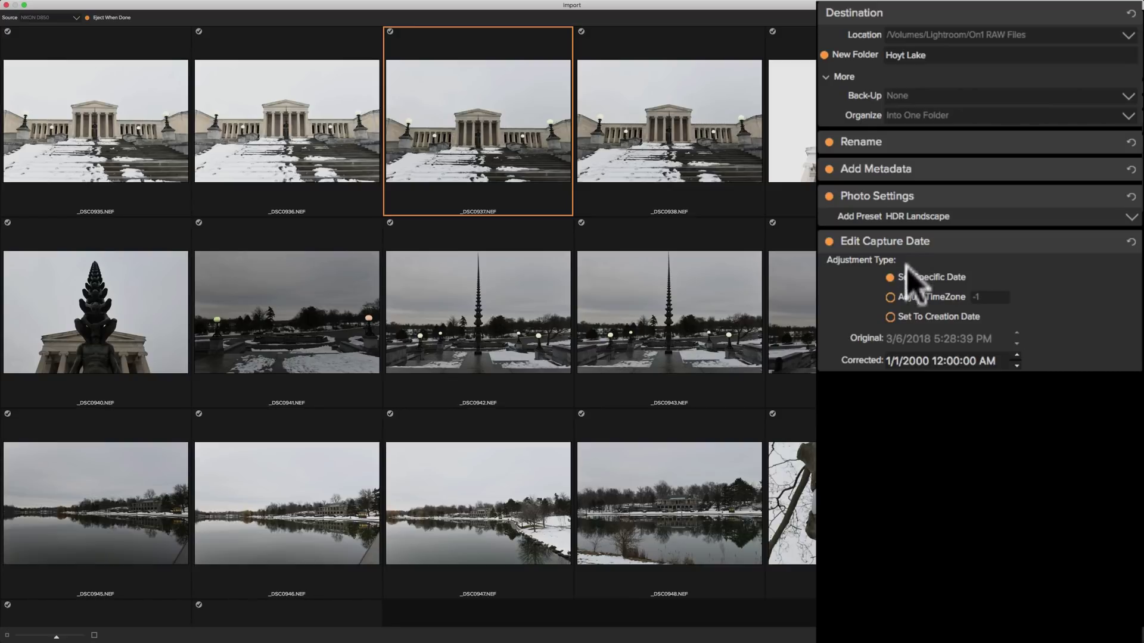
{"action": "left_click", "coordinate": [891, 297]}
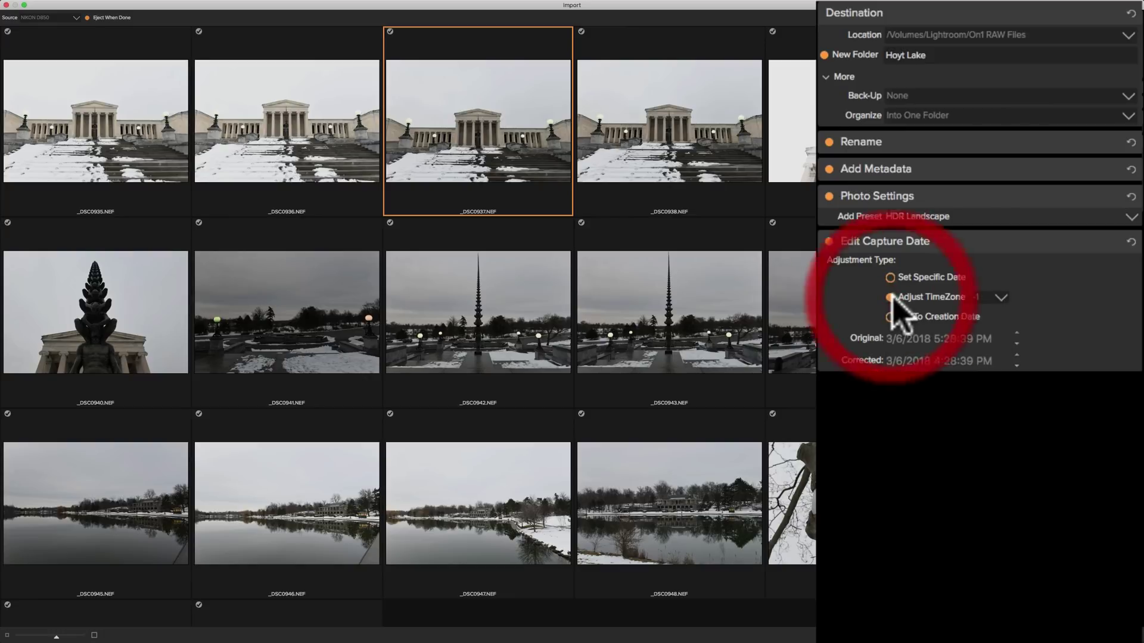
{"action": "left_click", "coordinate": [992, 300]}
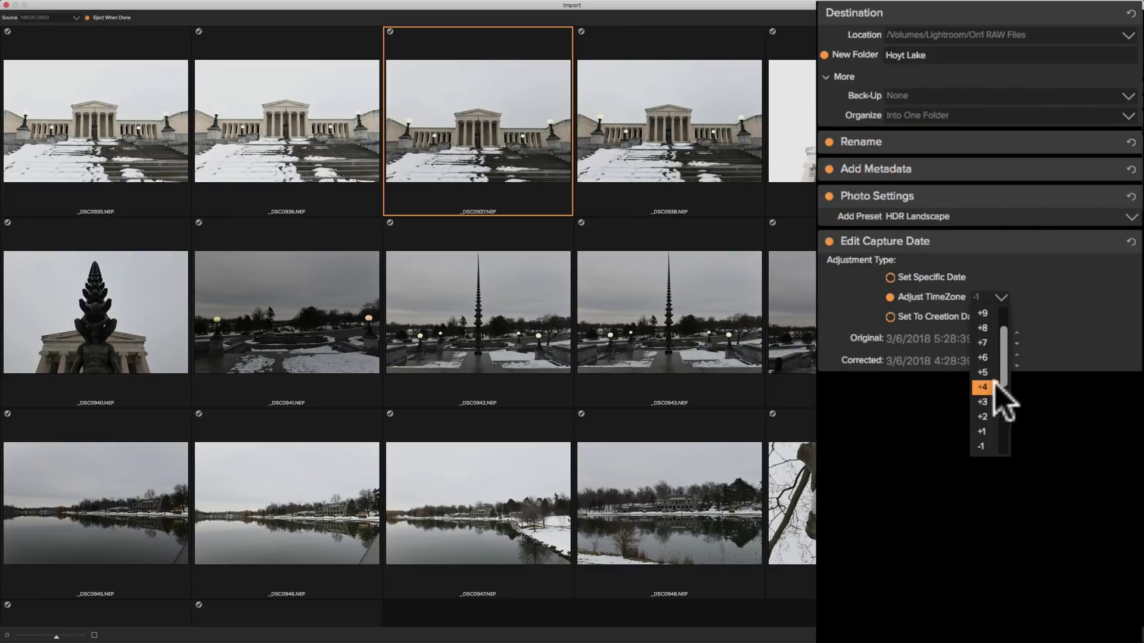
{"action": "left_click", "coordinate": [998, 401]}
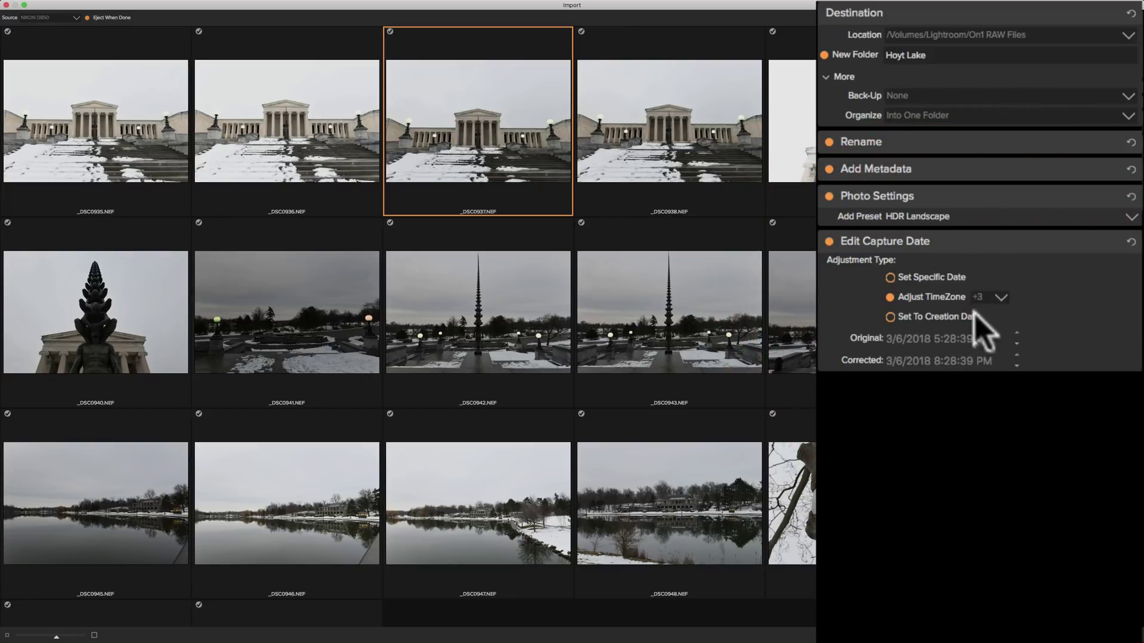
{"action": "left_click", "coordinate": [990, 300]}
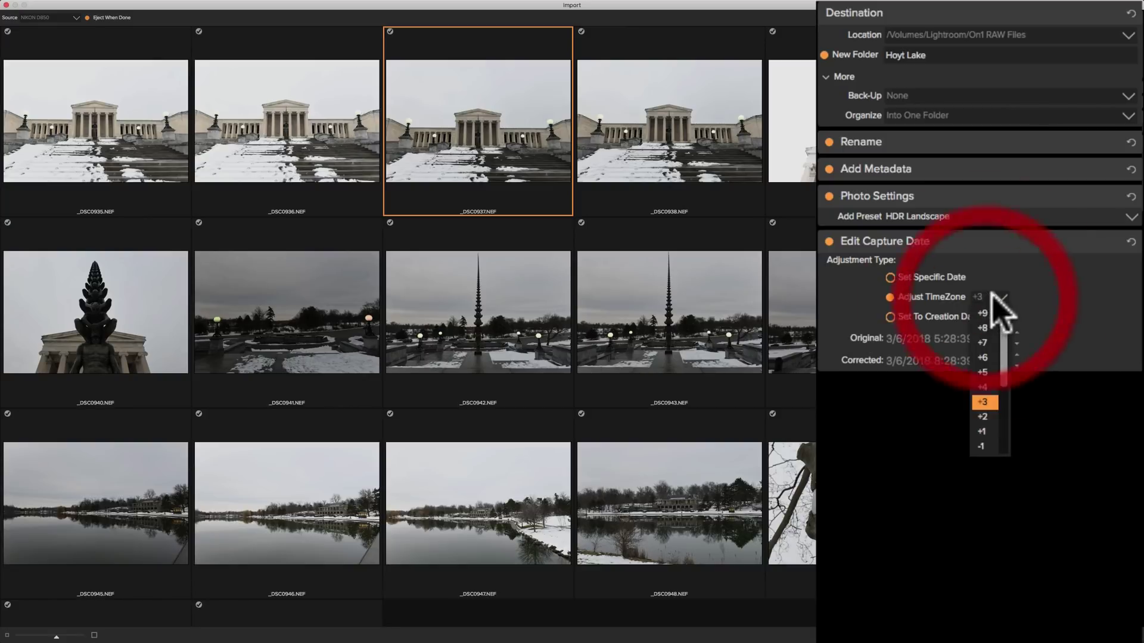
{"action": "scroll", "coordinate": [986, 435], "scroll_direction": "down", "scroll_amount": 3}
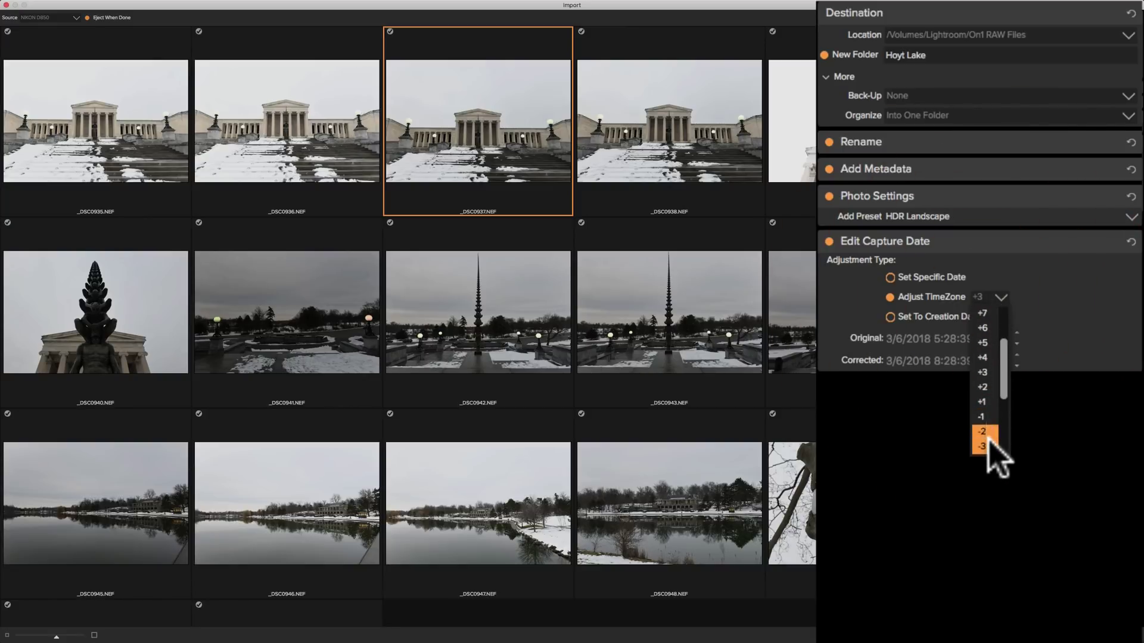
{"action": "left_click", "coordinate": [986, 430]}
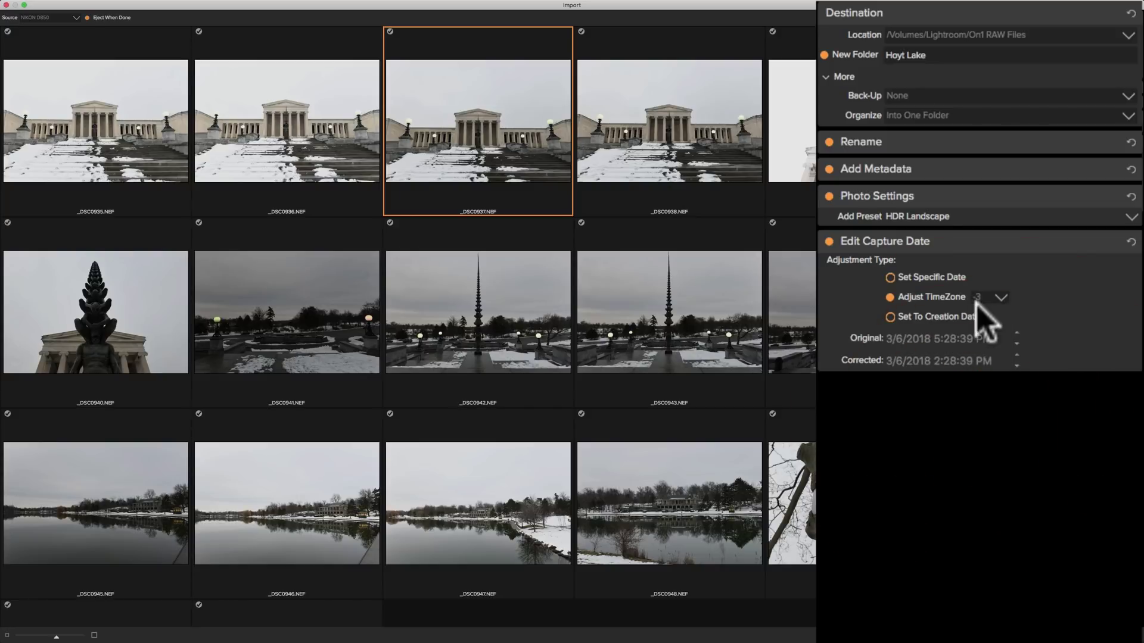
{"action": "left_click", "coordinate": [892, 298]}
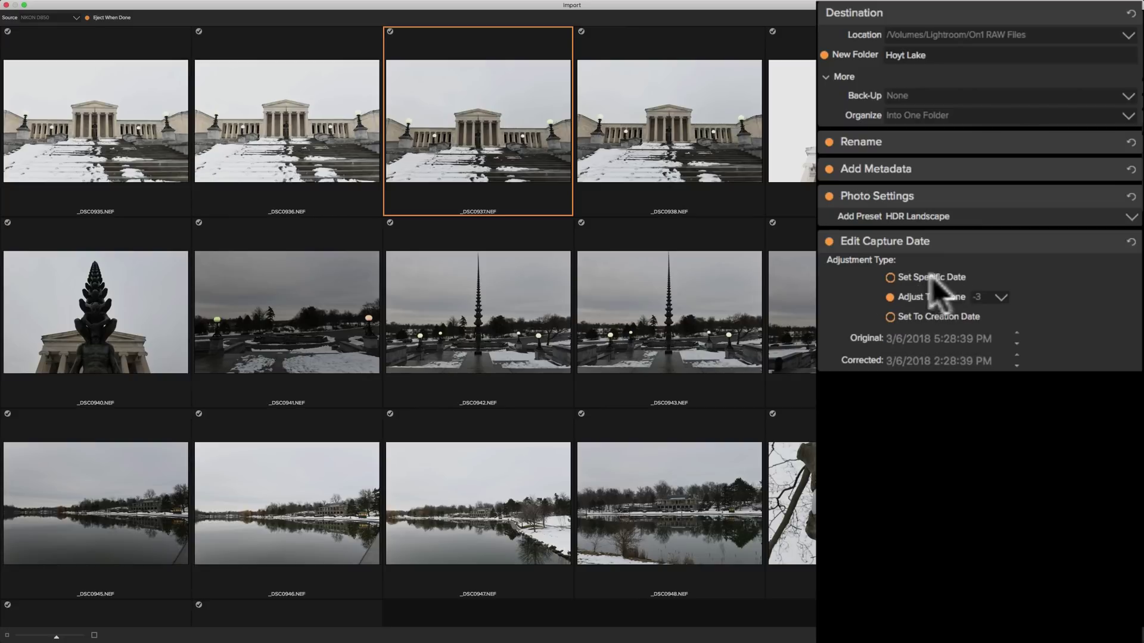
{"action": "left_click", "coordinate": [829, 241]}
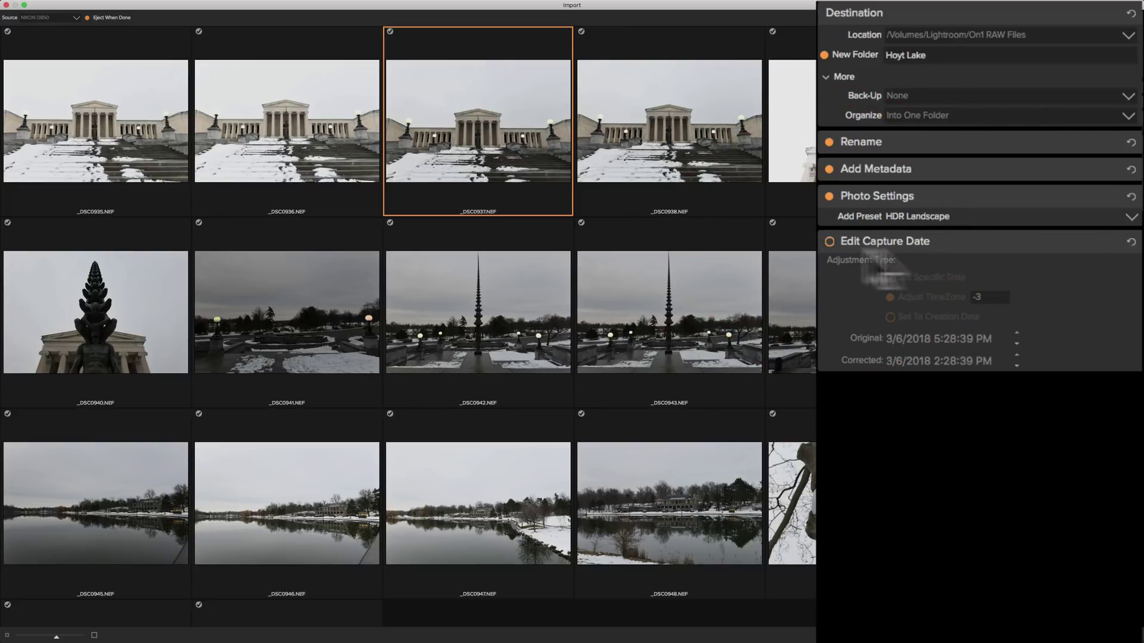
Step: Hide the Edit Capture Date section and shrink the thumbnails so all 17 photos fit
{"action": "left_click", "coordinate": [977, 239]}
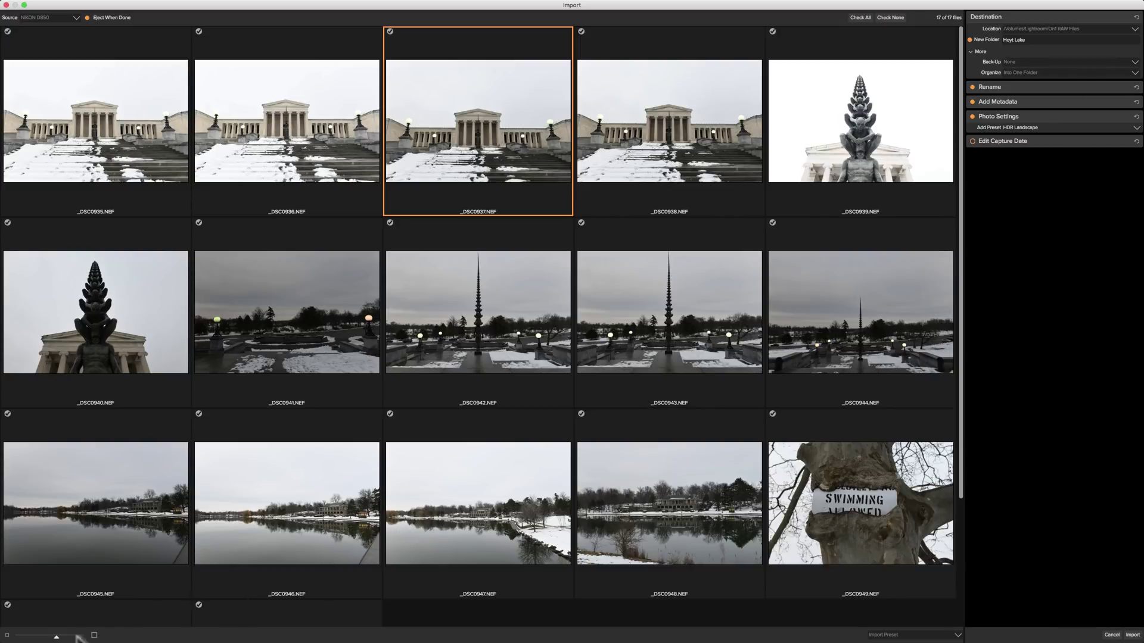
{"action": "mouse_move", "coordinate": [55, 635]}
{"action": "left_mouse_down"}
{"action": "mouse_move", "coordinate": [64, 635]}
{"action": "mouse_move", "coordinate": [42, 636]}
{"action": "left_mouse_up"}
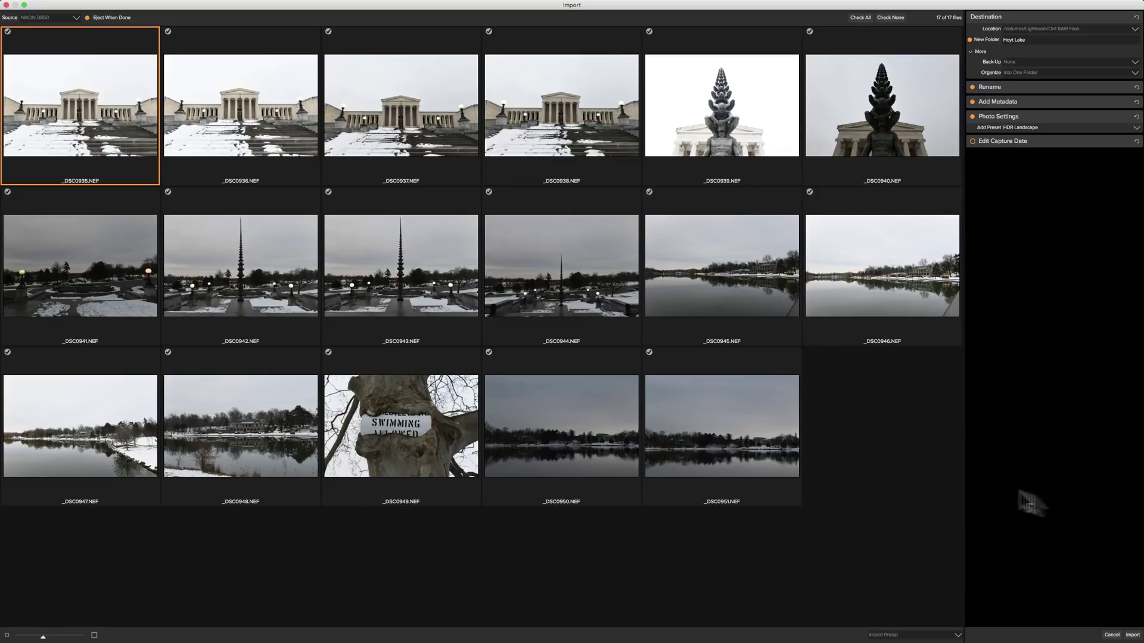
Step: Start importing the Hoyt Lake photos
{"action": "left_click", "coordinate": [1132, 635]}
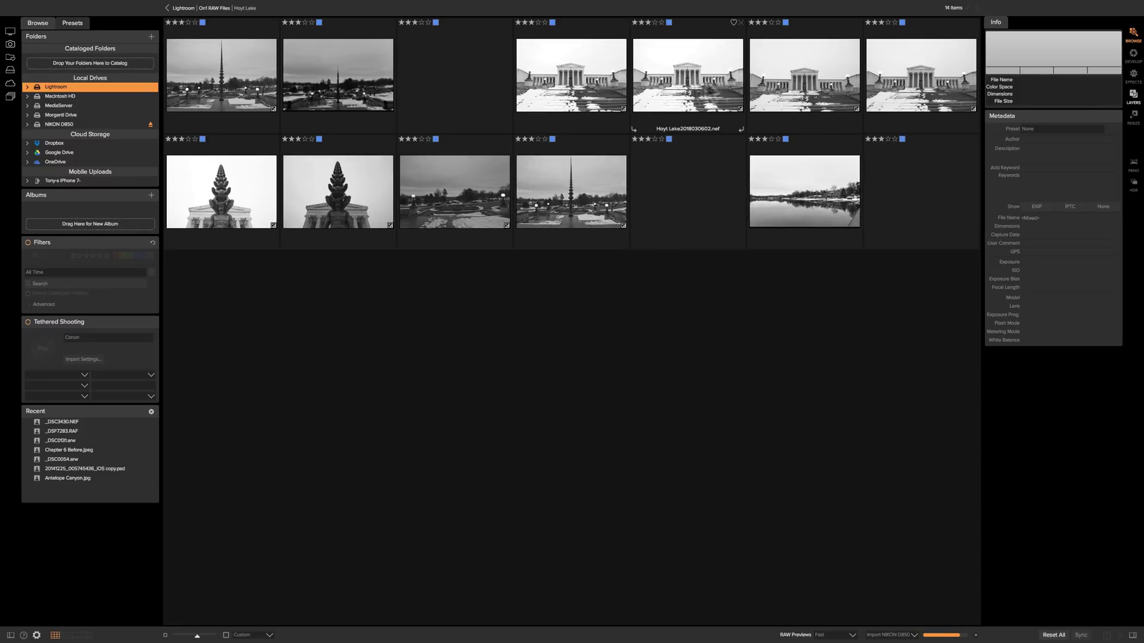
Step: Select an imported photo and view its IPTC Website, State/Province and Country fields
{"action": "left_click", "coordinate": [566, 95]}
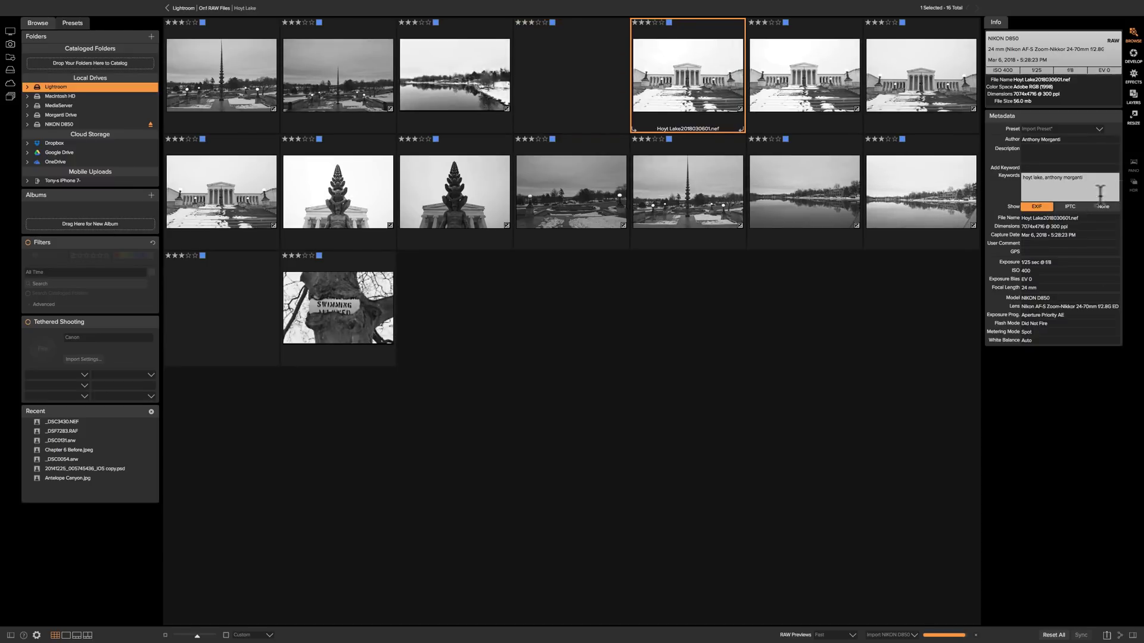
{"action": "left_click", "coordinate": [1068, 205]}
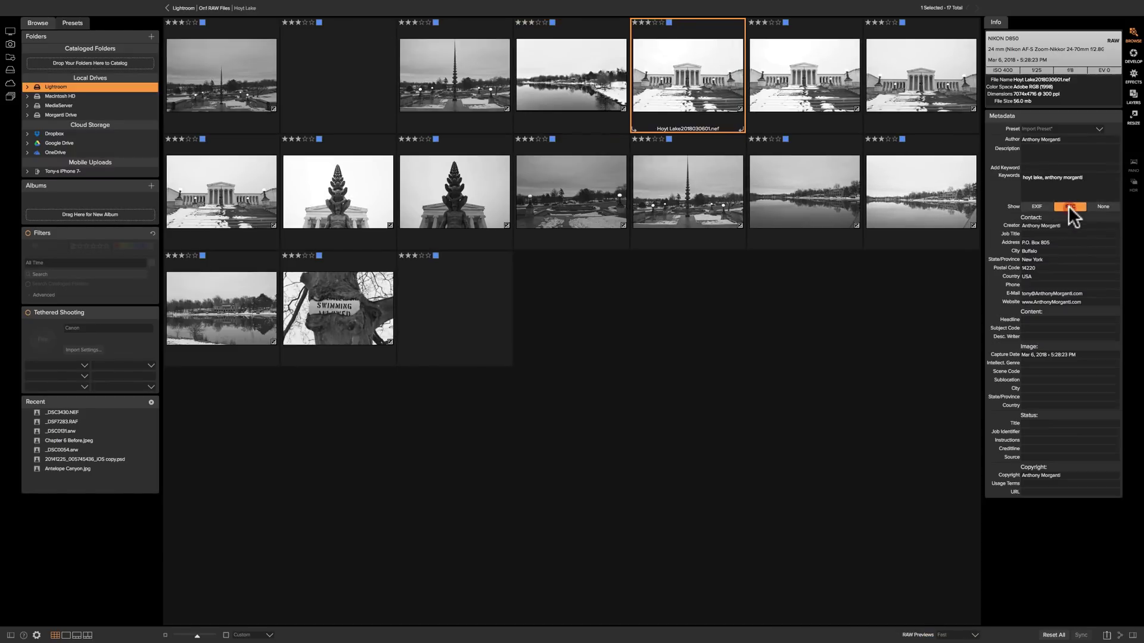
{"action": "left_click", "coordinate": [1044, 302]}
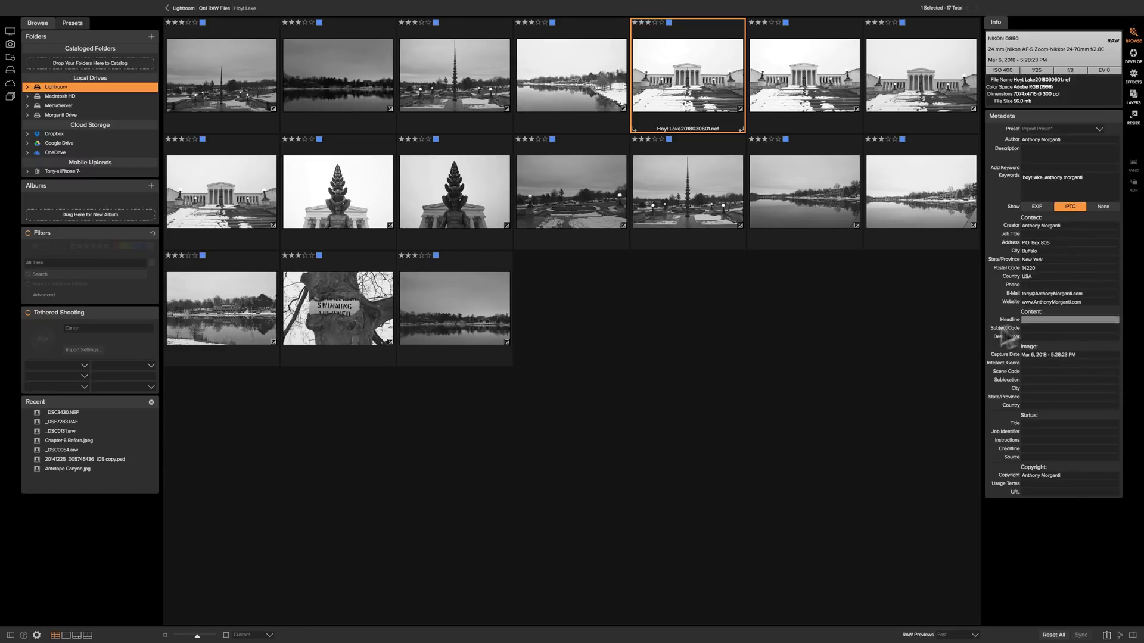
{"action": "left_click", "coordinate": [1036, 260]}
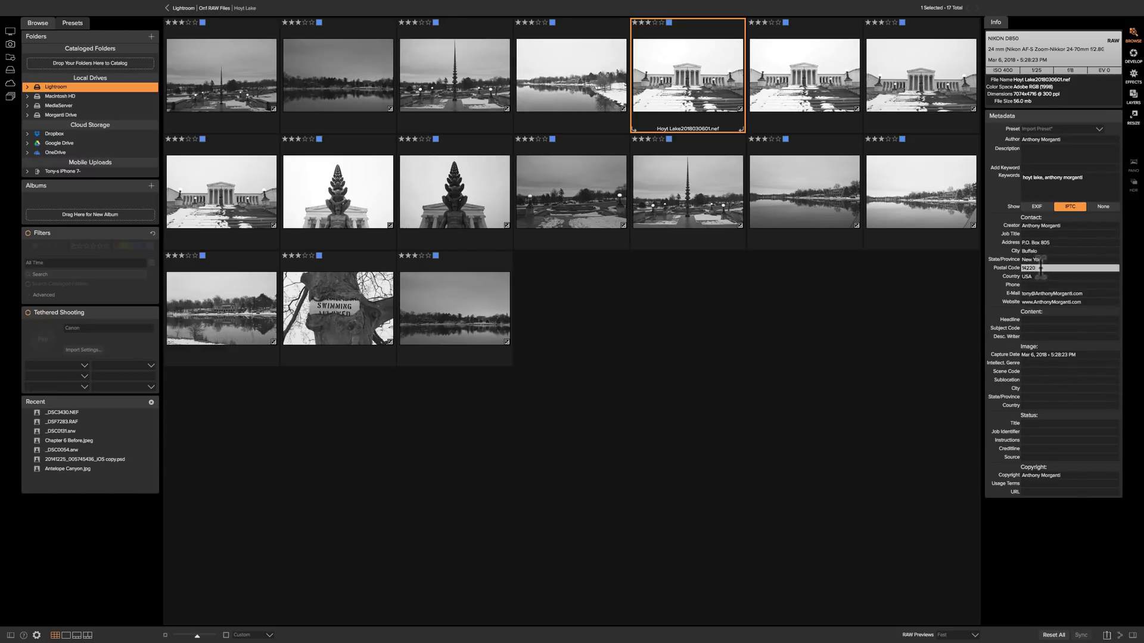
{"action": "left_click", "coordinate": [1039, 276]}
{"action": "key", "text": "Return"}
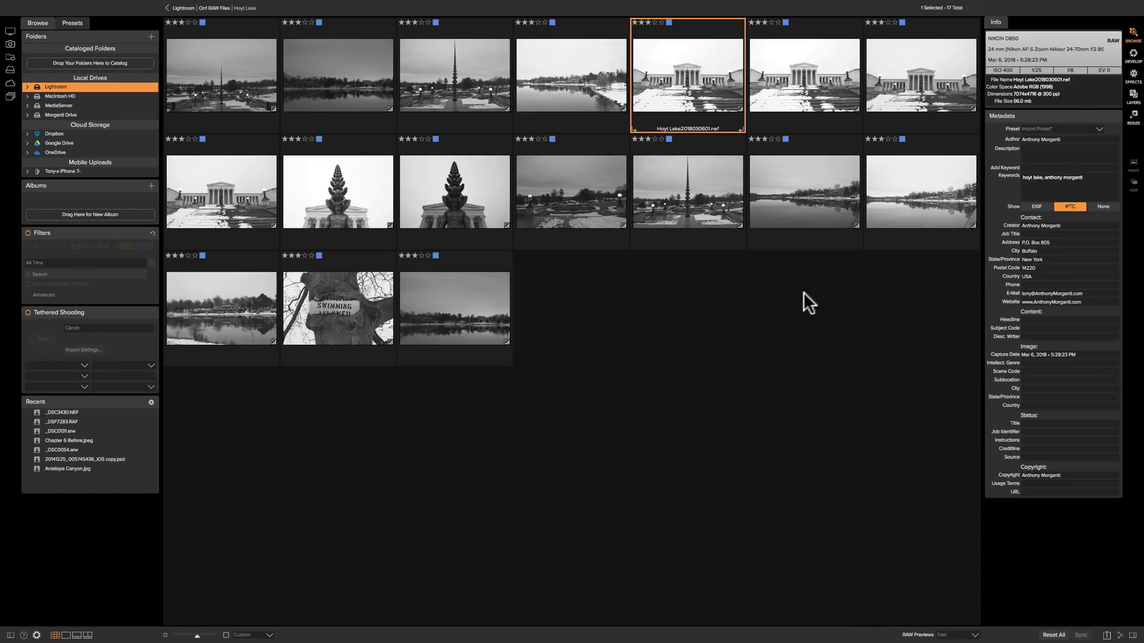